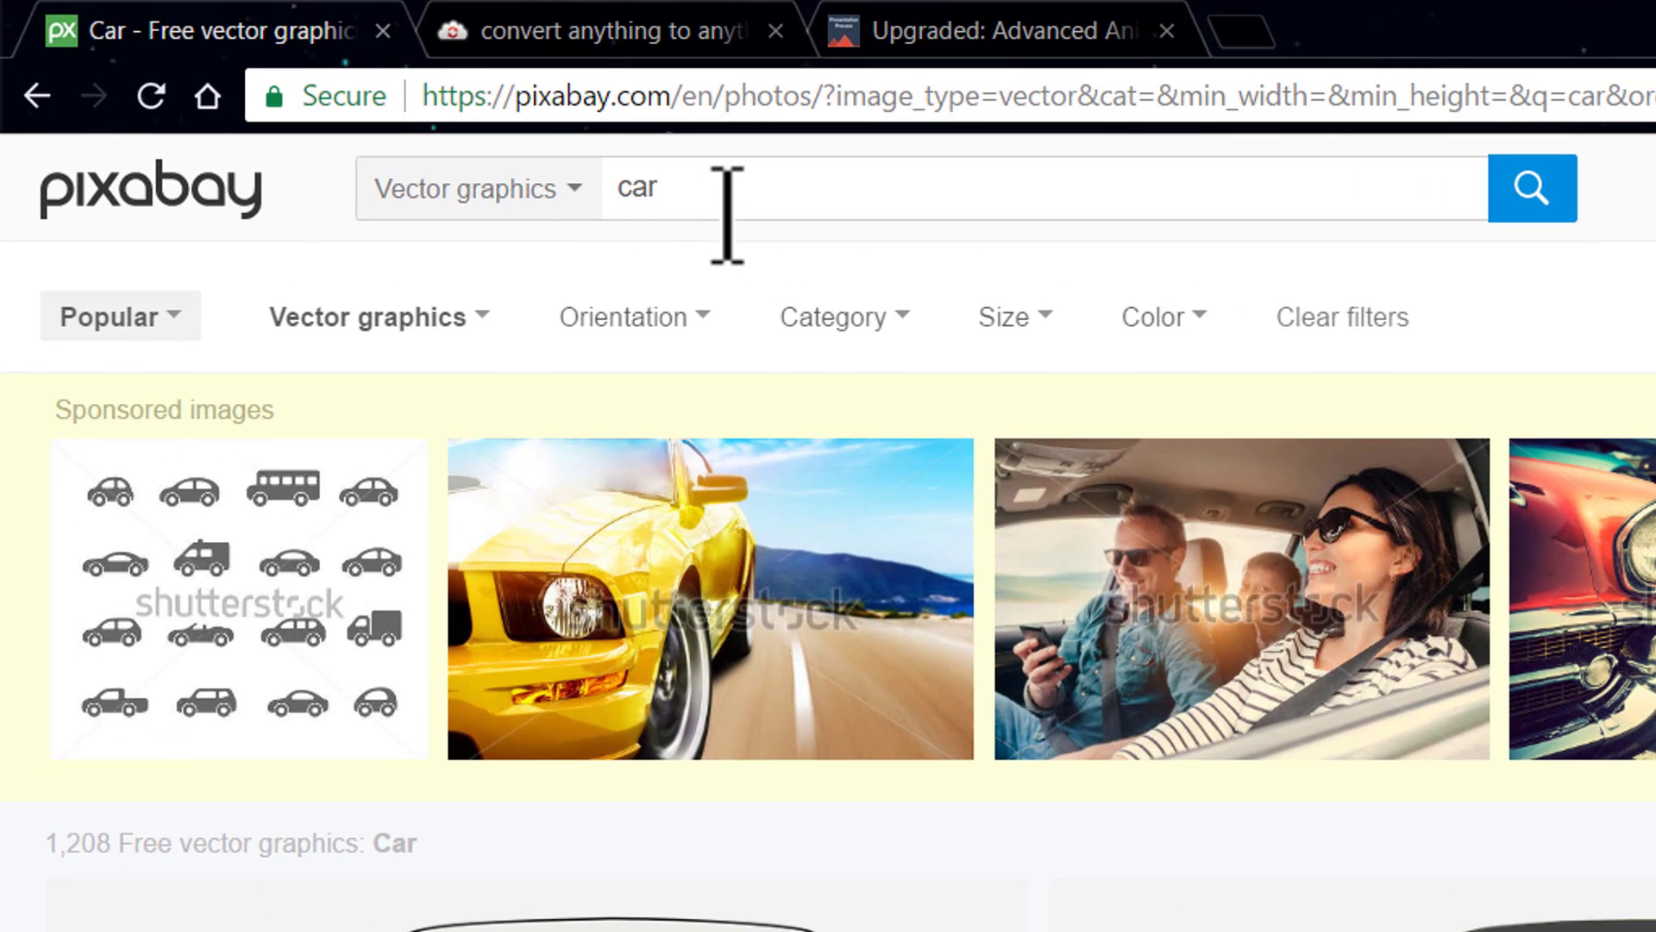
- Search the vector graphics media type for car images
left_click(552, 191)
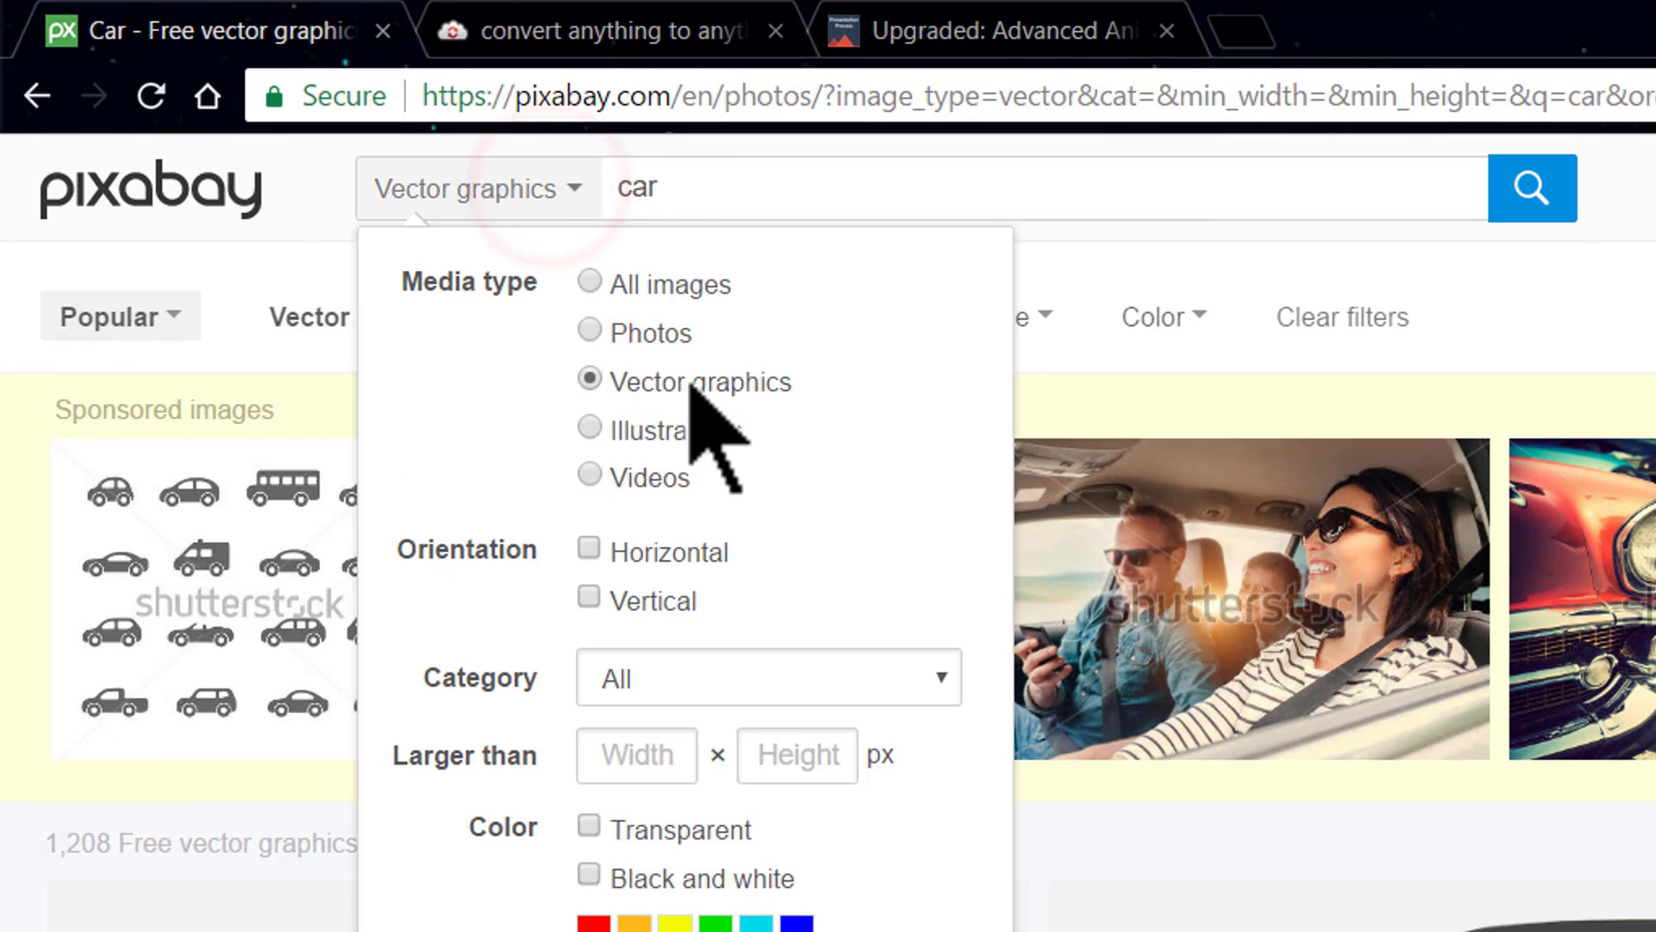
left_click(1132, 179)
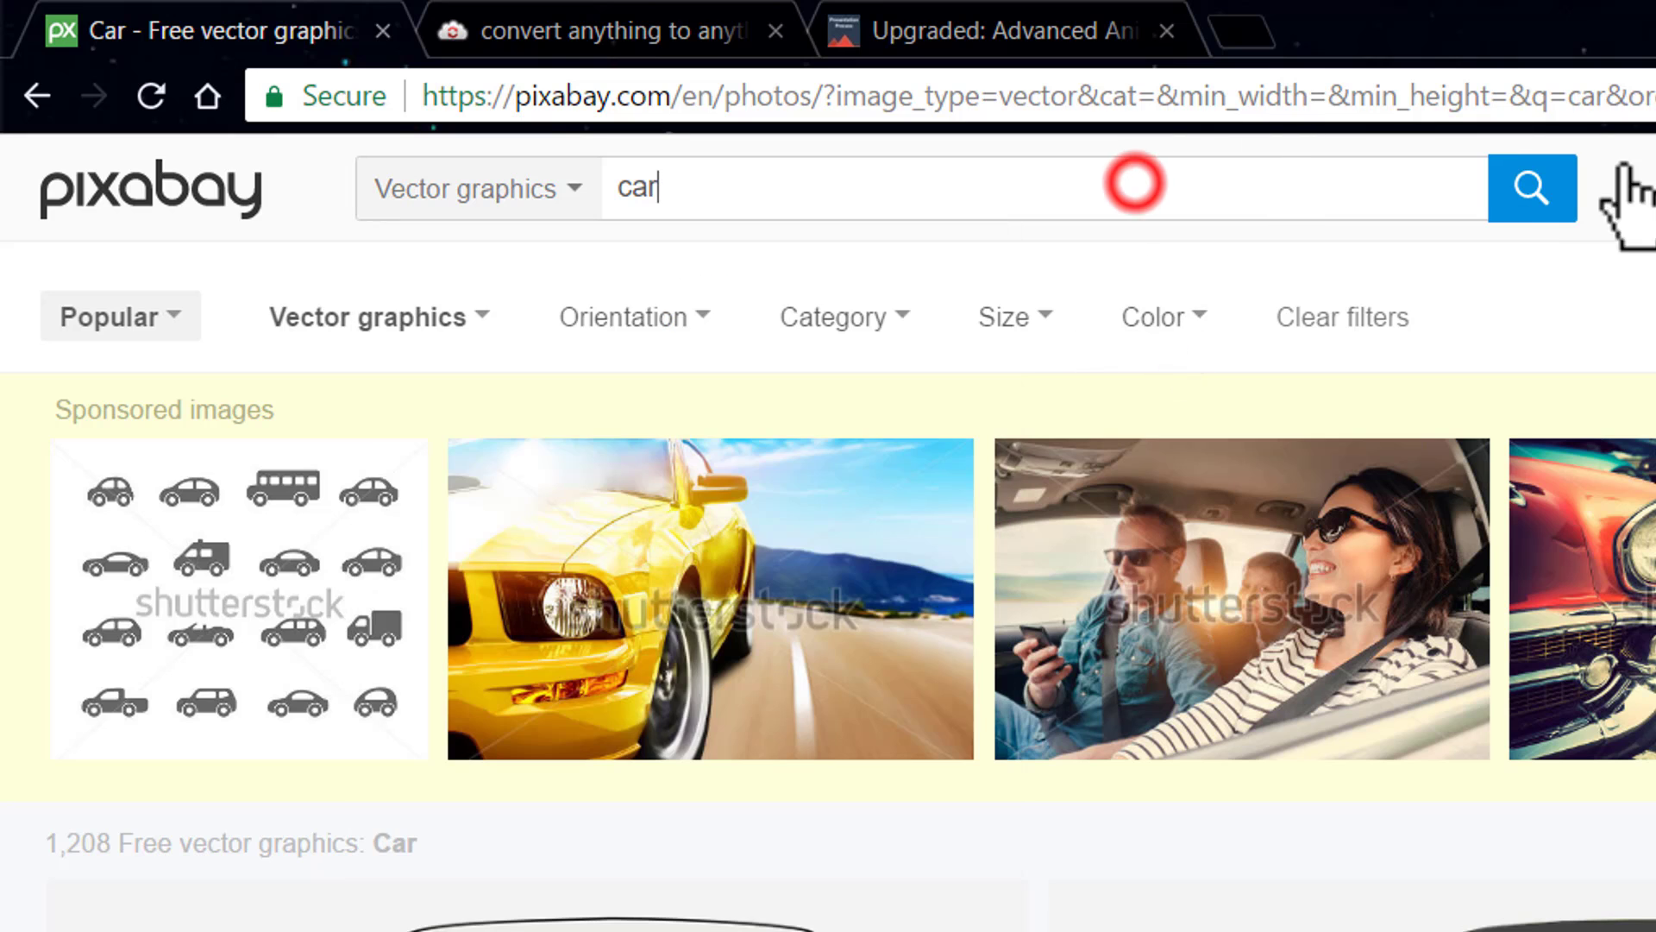
left_click(1539, 185)
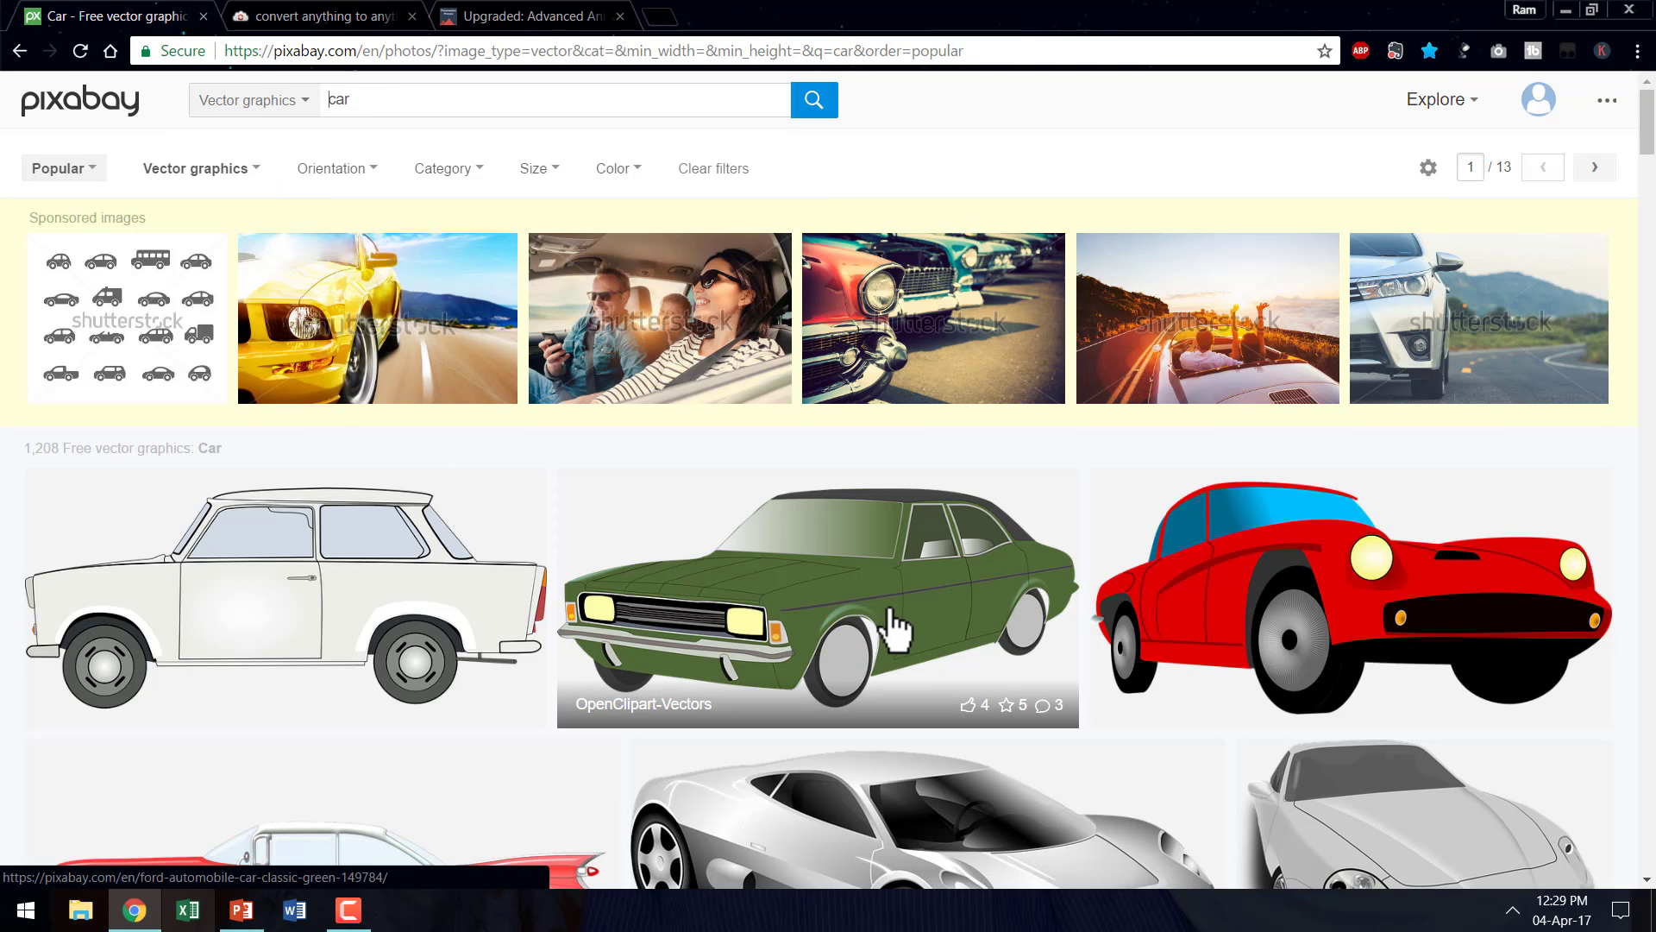
- Open the silver Porsche side-view graphic from the results and select the SVG vector graphic as its download format
scroll(1006, 555, "down", 8)
scroll(1006, 554, "down", 6)
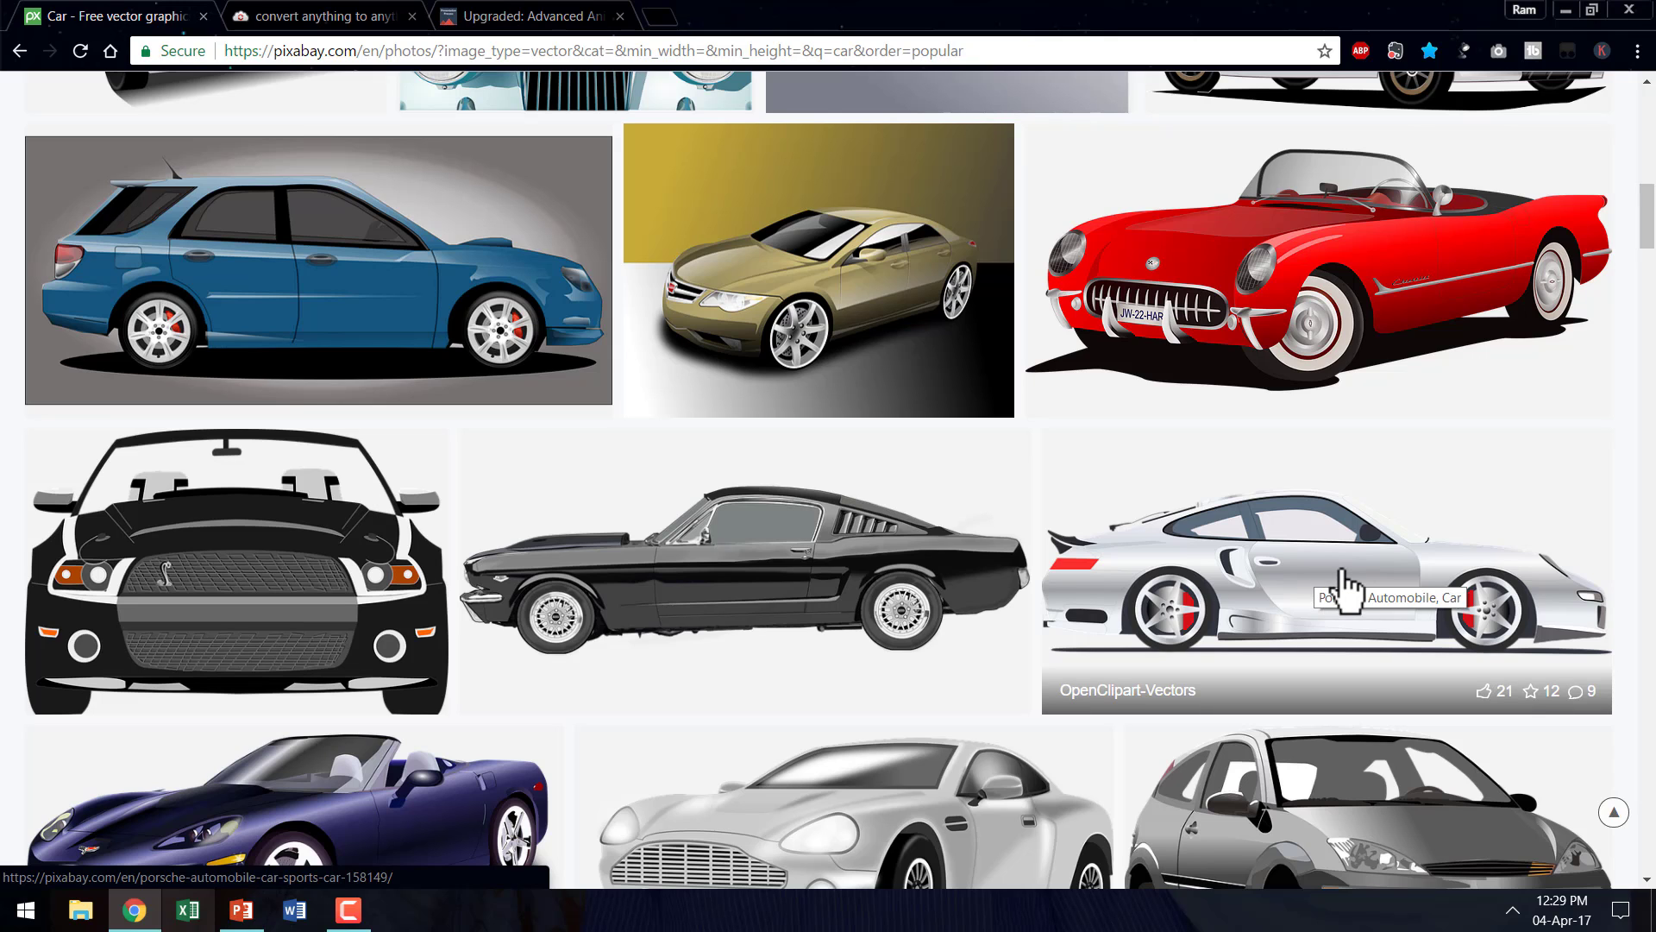
left_click(1345, 590)
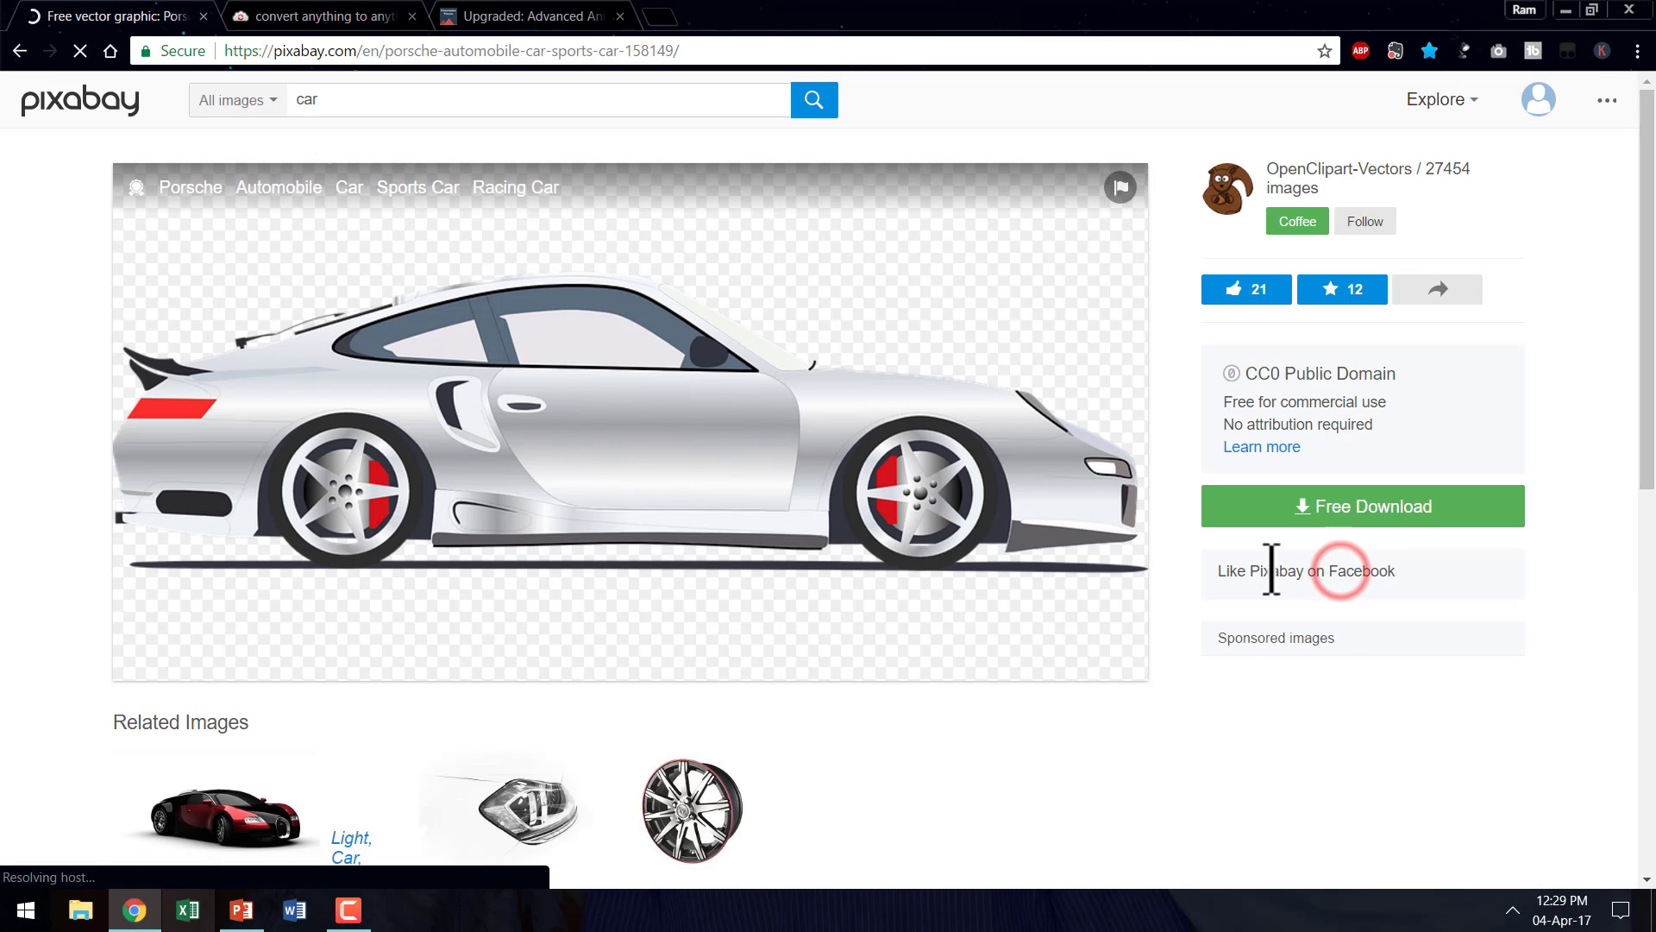
left_click(1337, 511)
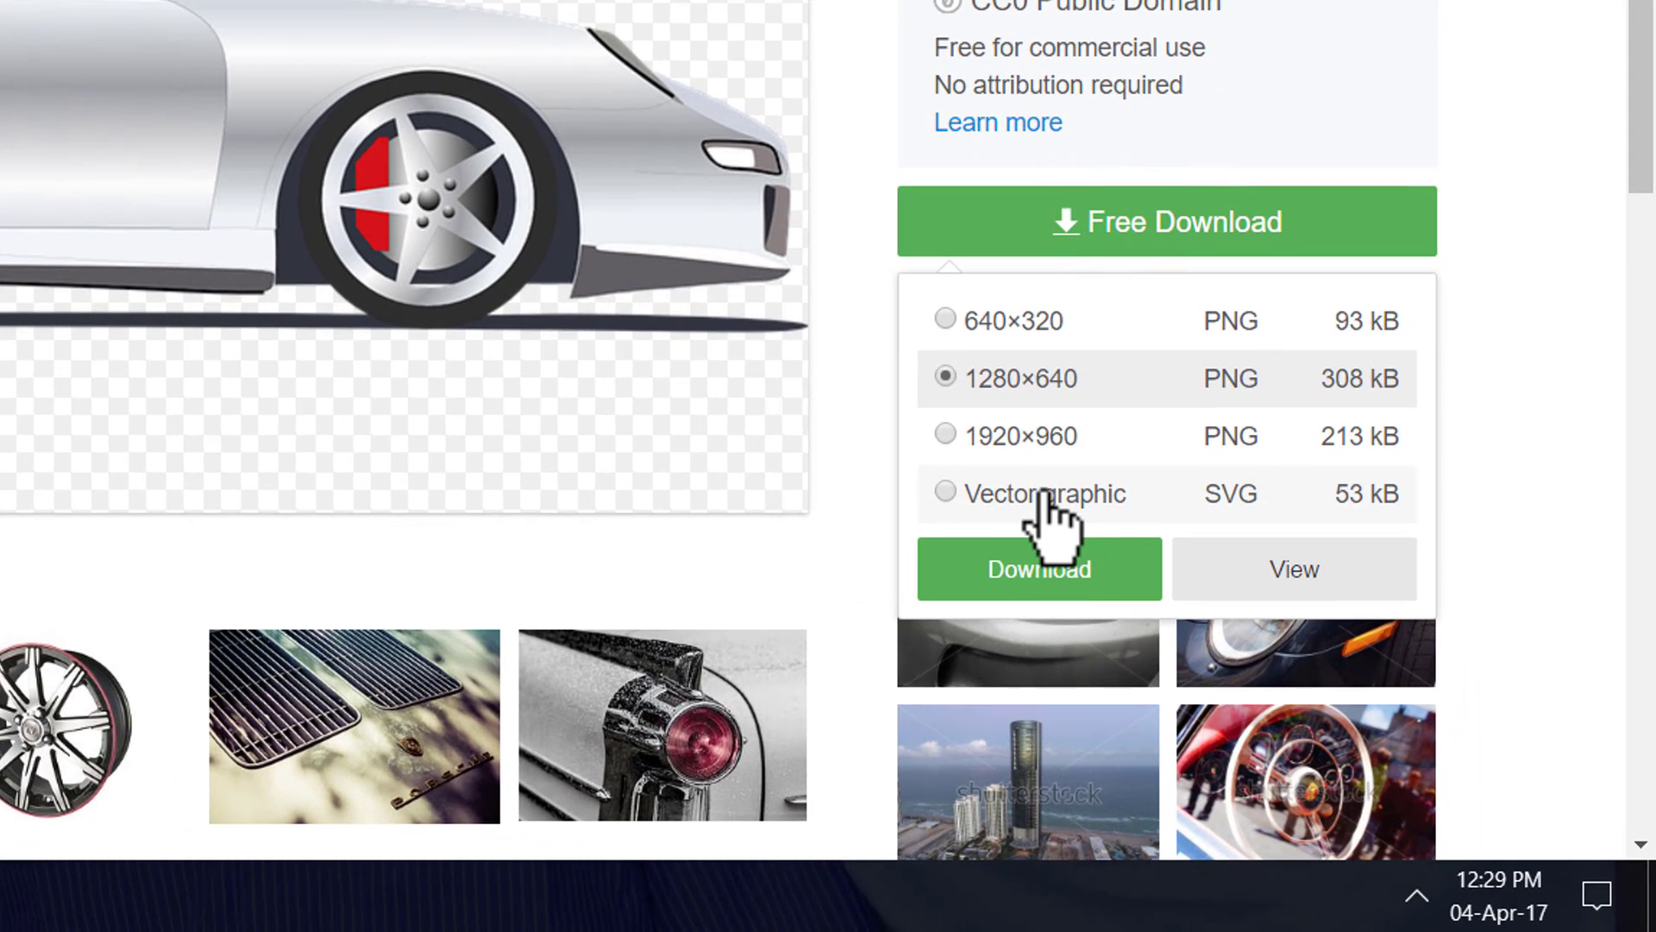
left_click(1044, 492)
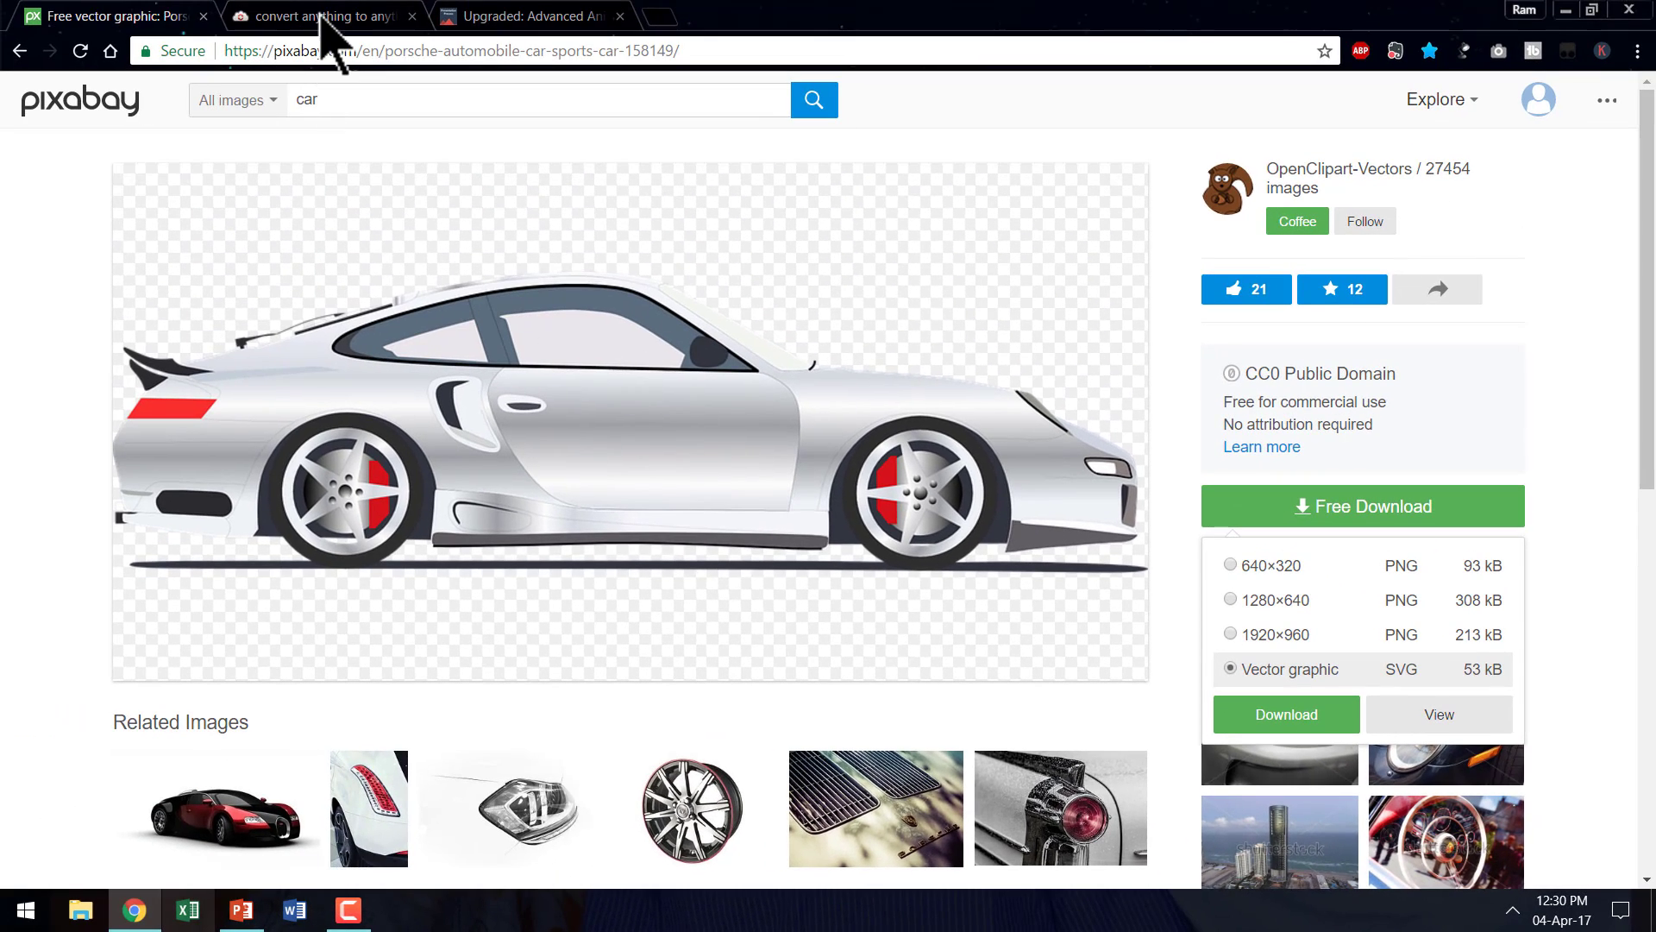
- Switch to CloudConvert and load porsche-158149.svg from the Downloads folder for conversion
left_click(324, 19)
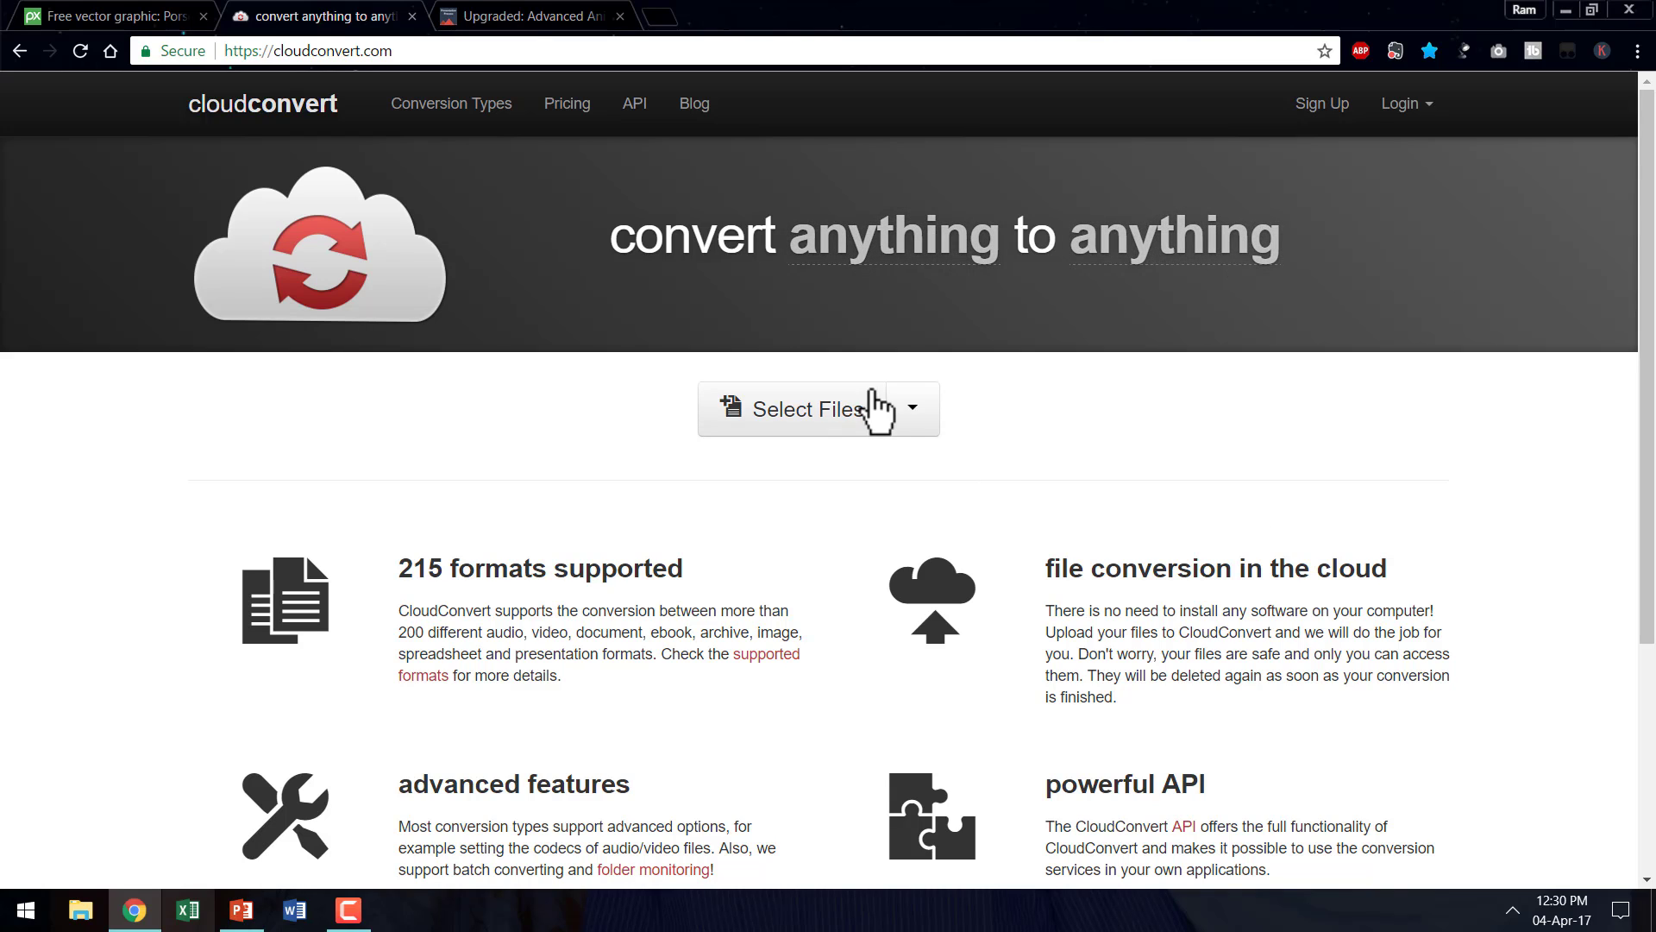
left_click(826, 412)
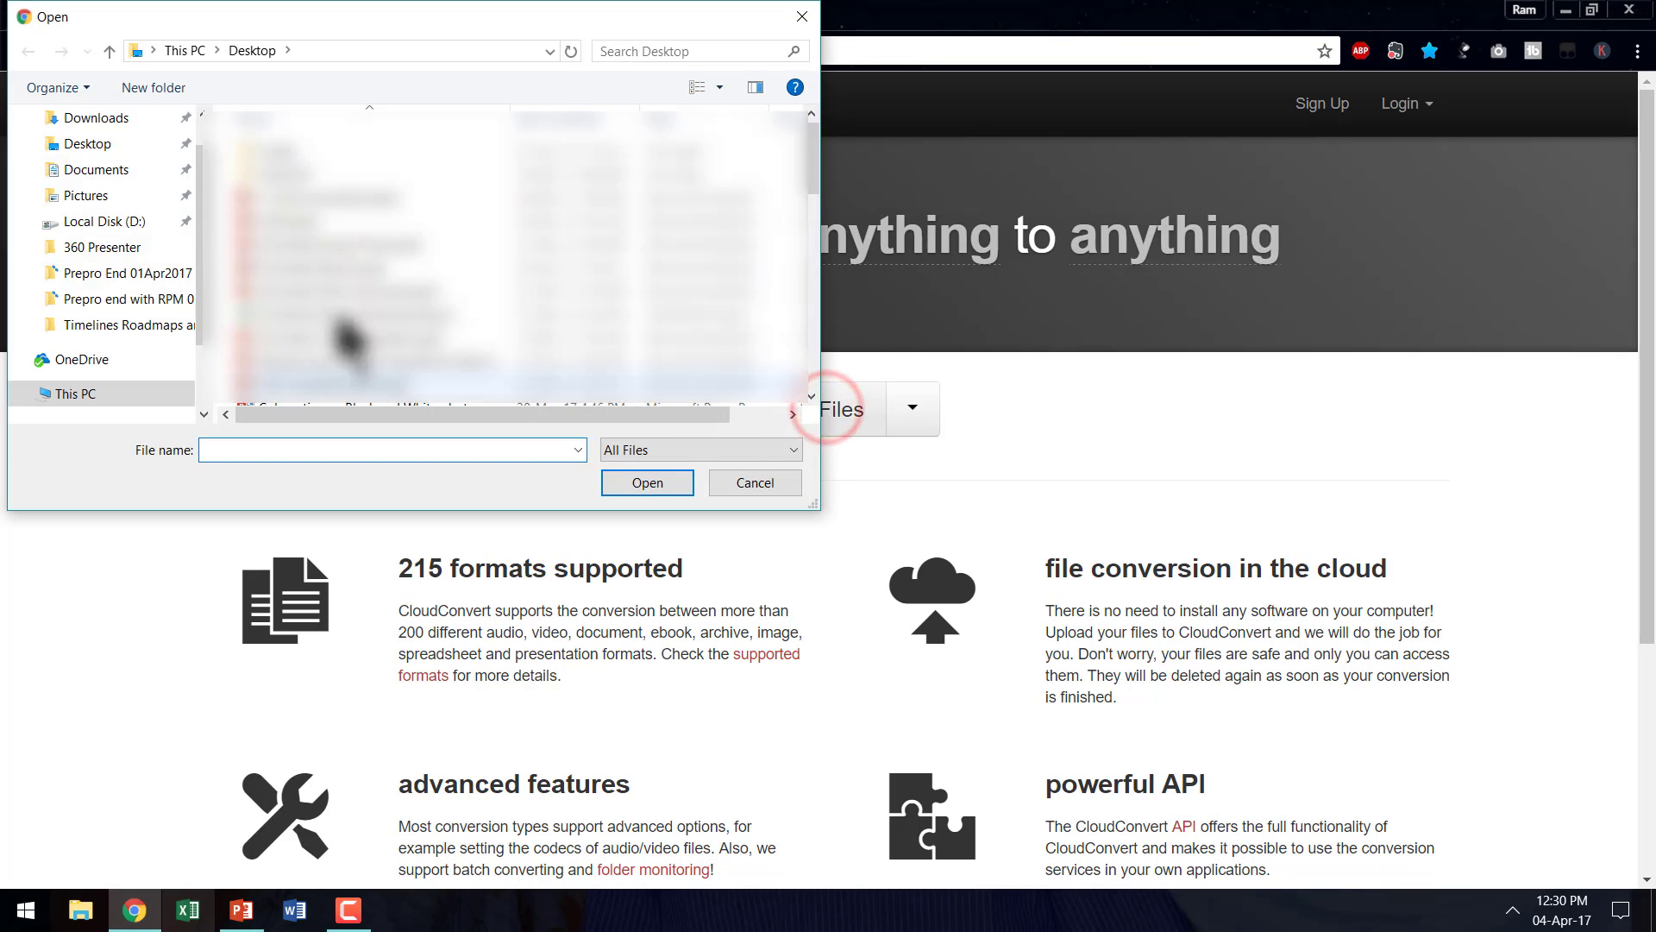
left_click(125, 118)
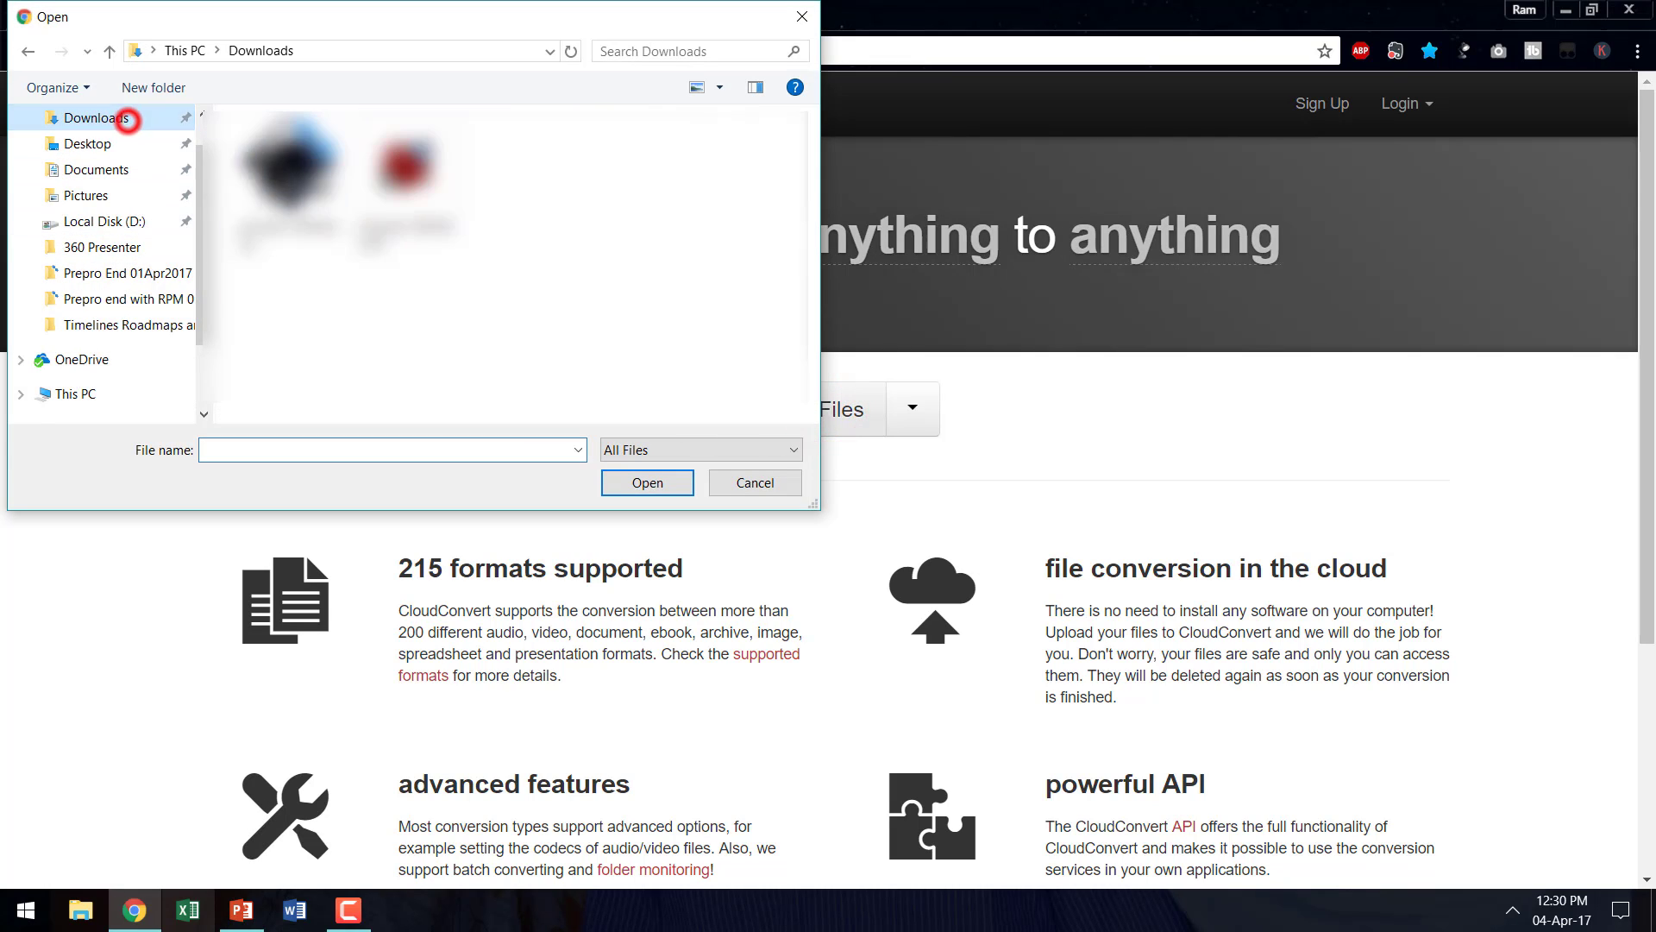
left_click(305, 173)
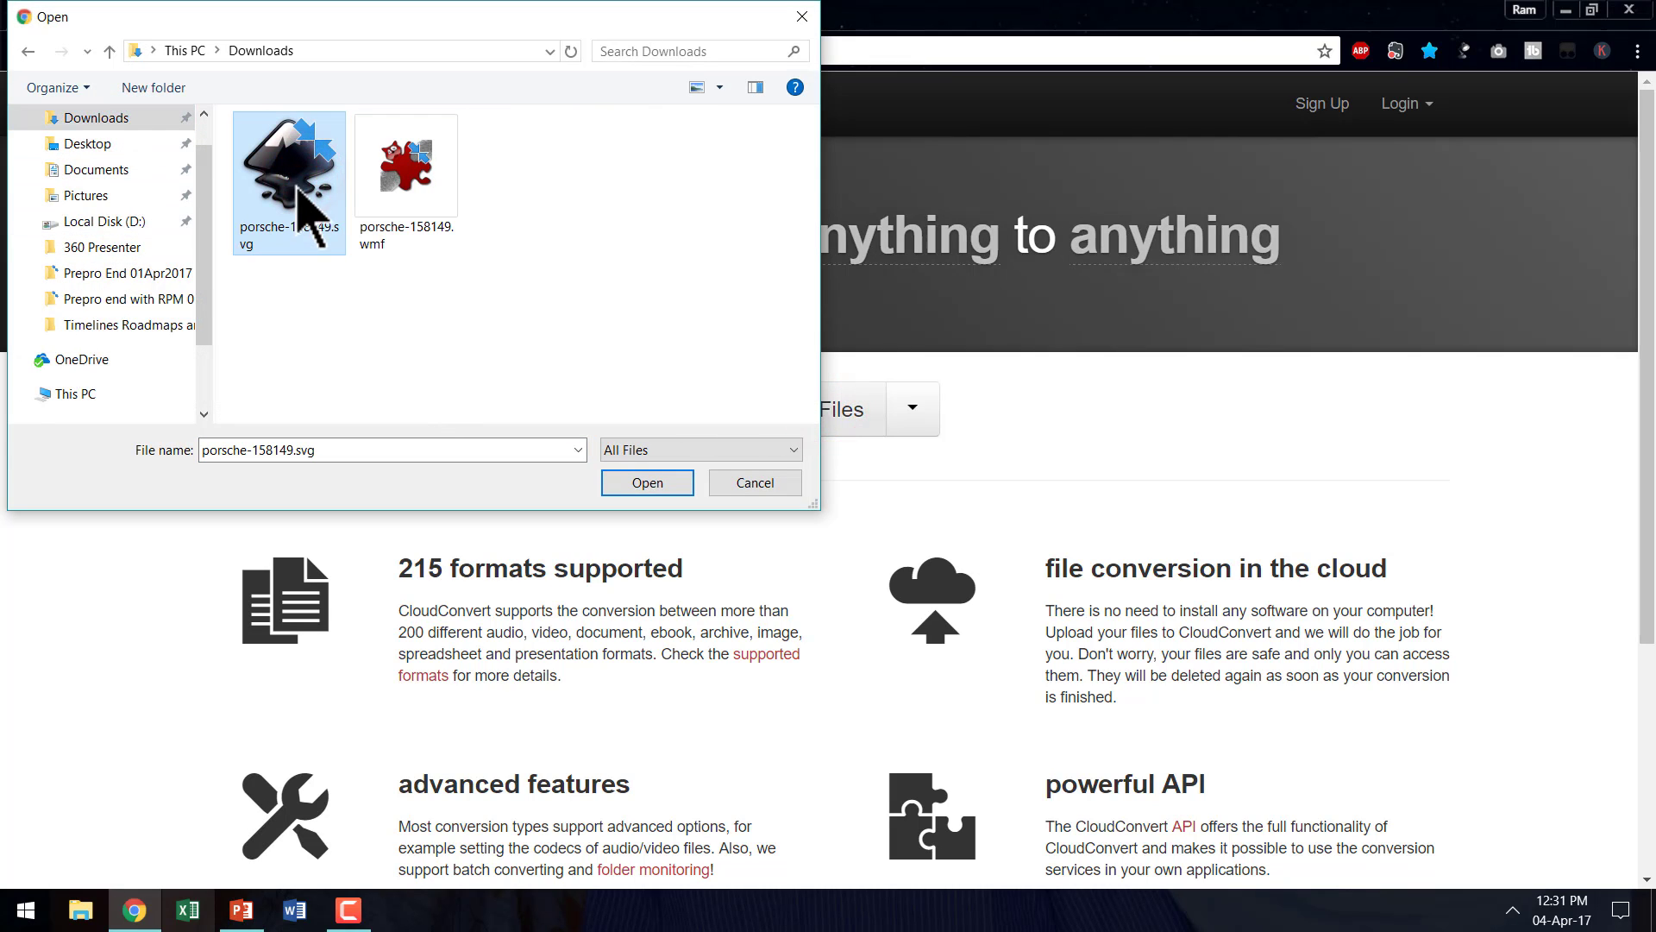
left_click(660, 485)
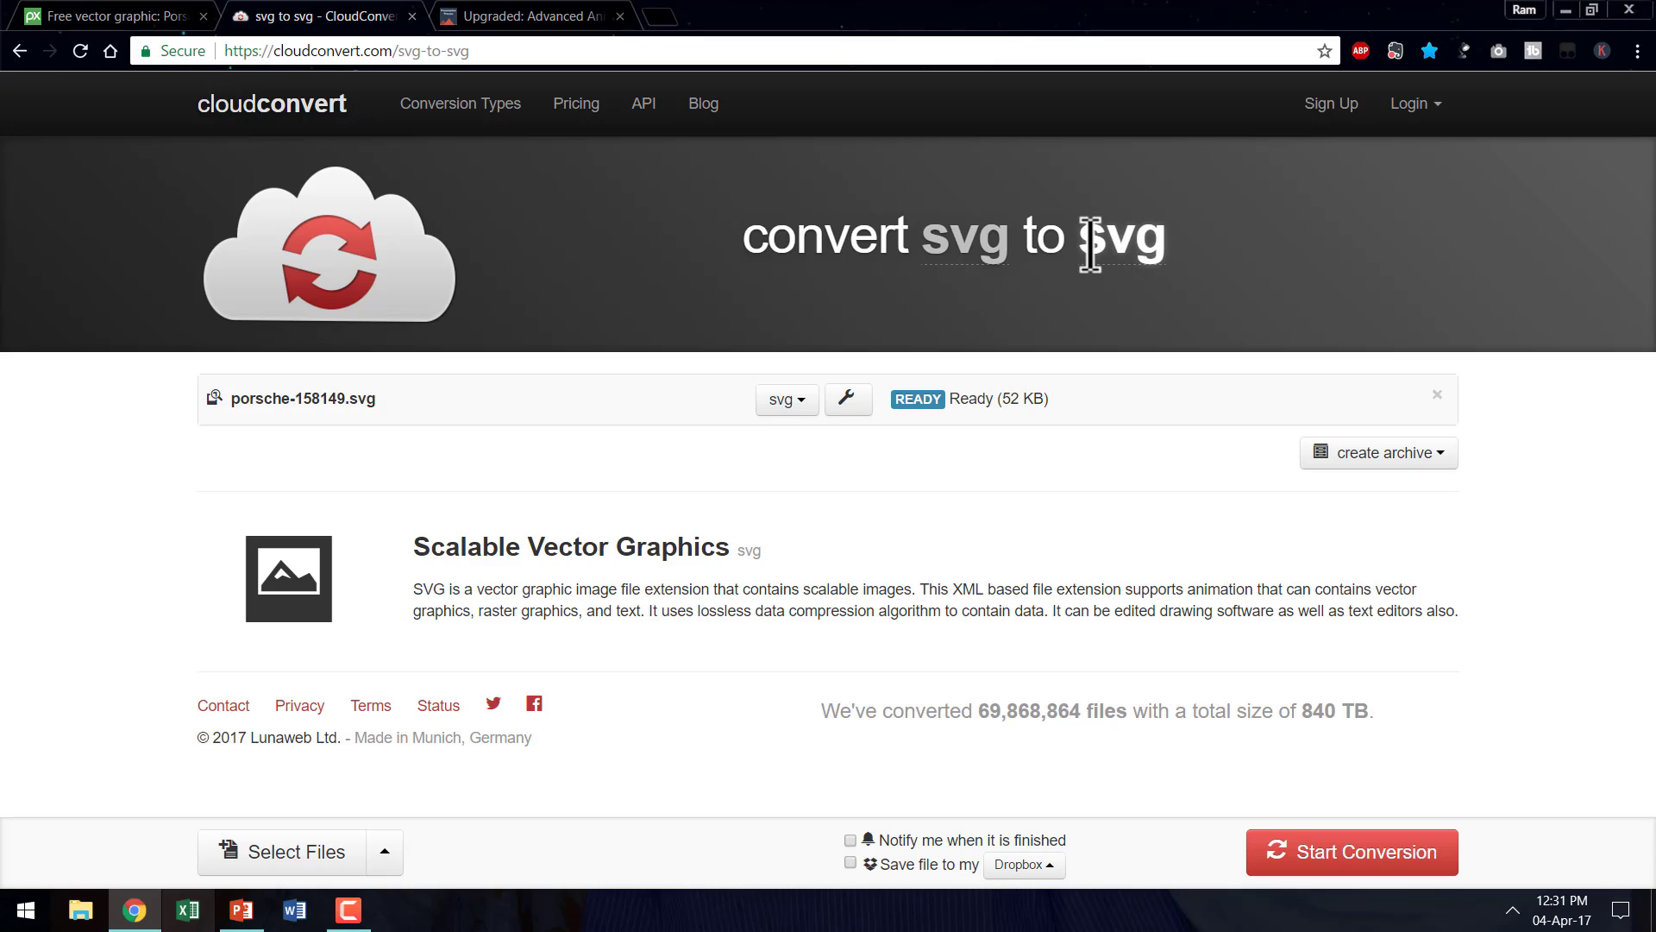
- Set the target format to the wmf vector type and start converting the Porsche file
left_click(1090, 244)
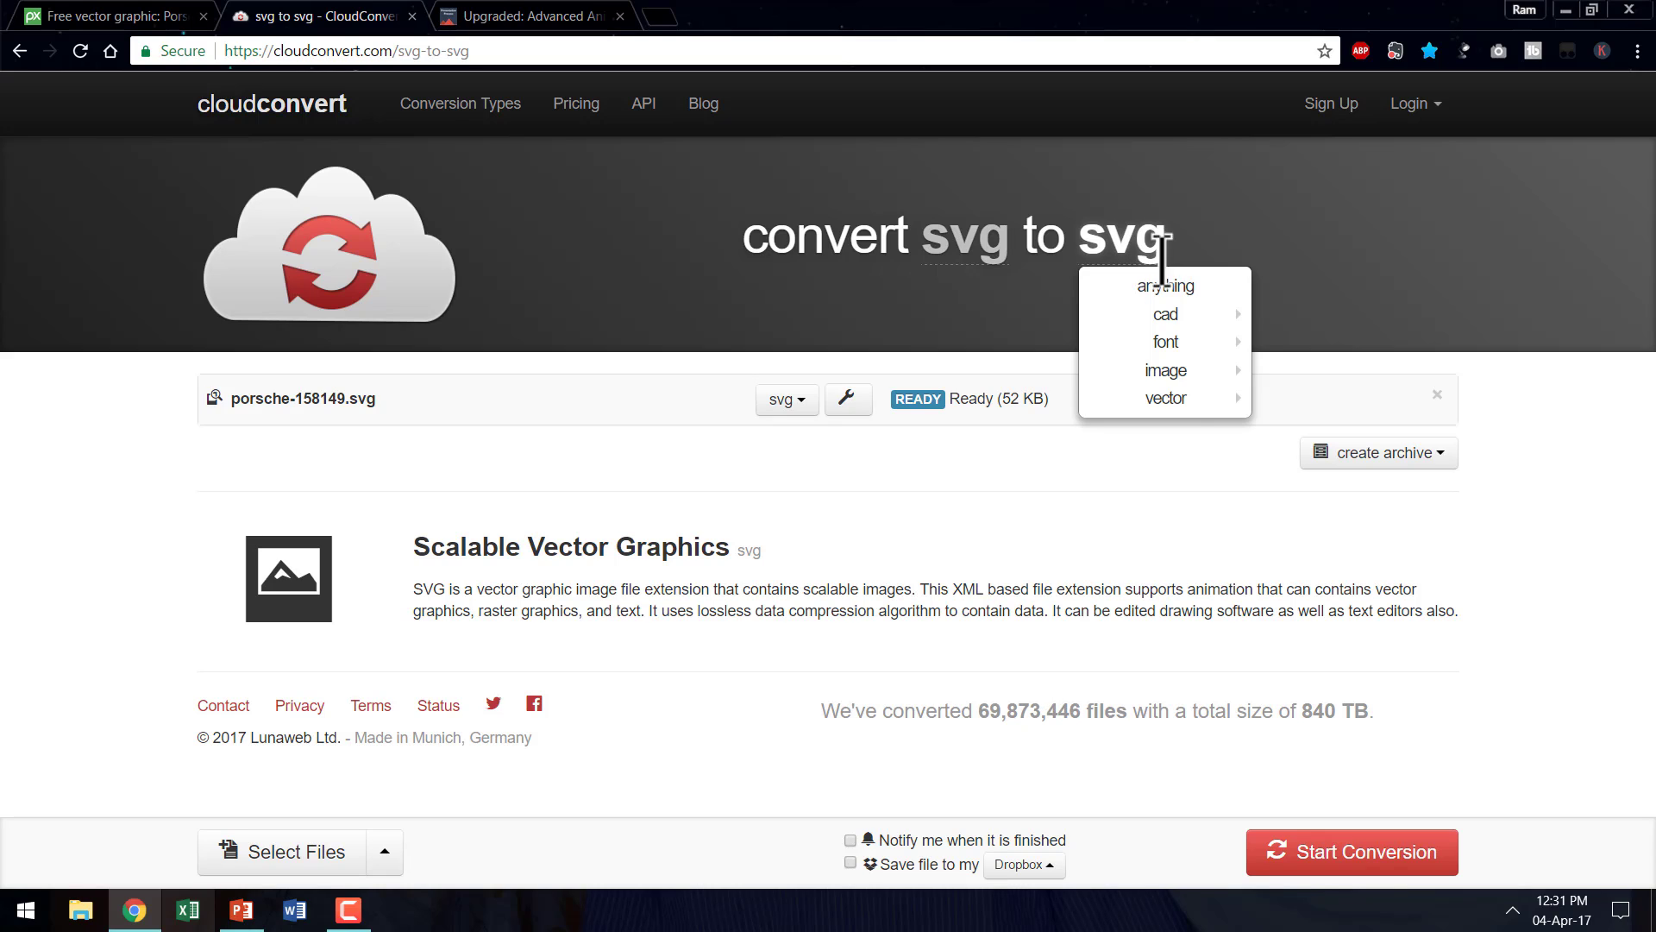
mouse_move(1172, 405)
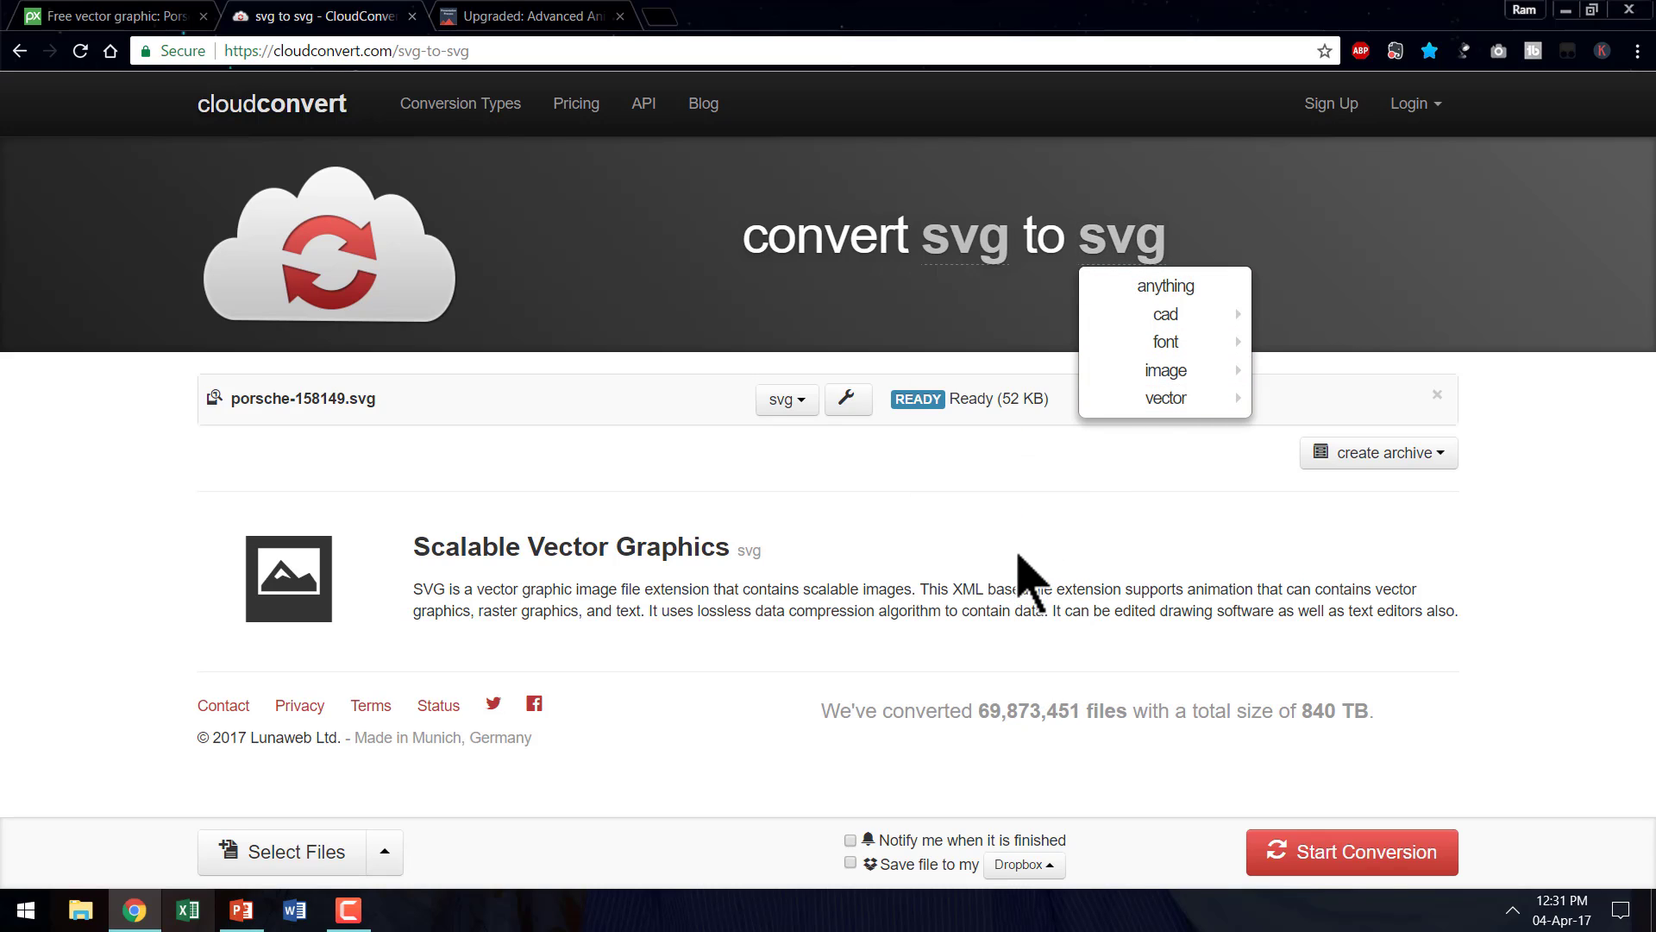
left_click(1165, 400)
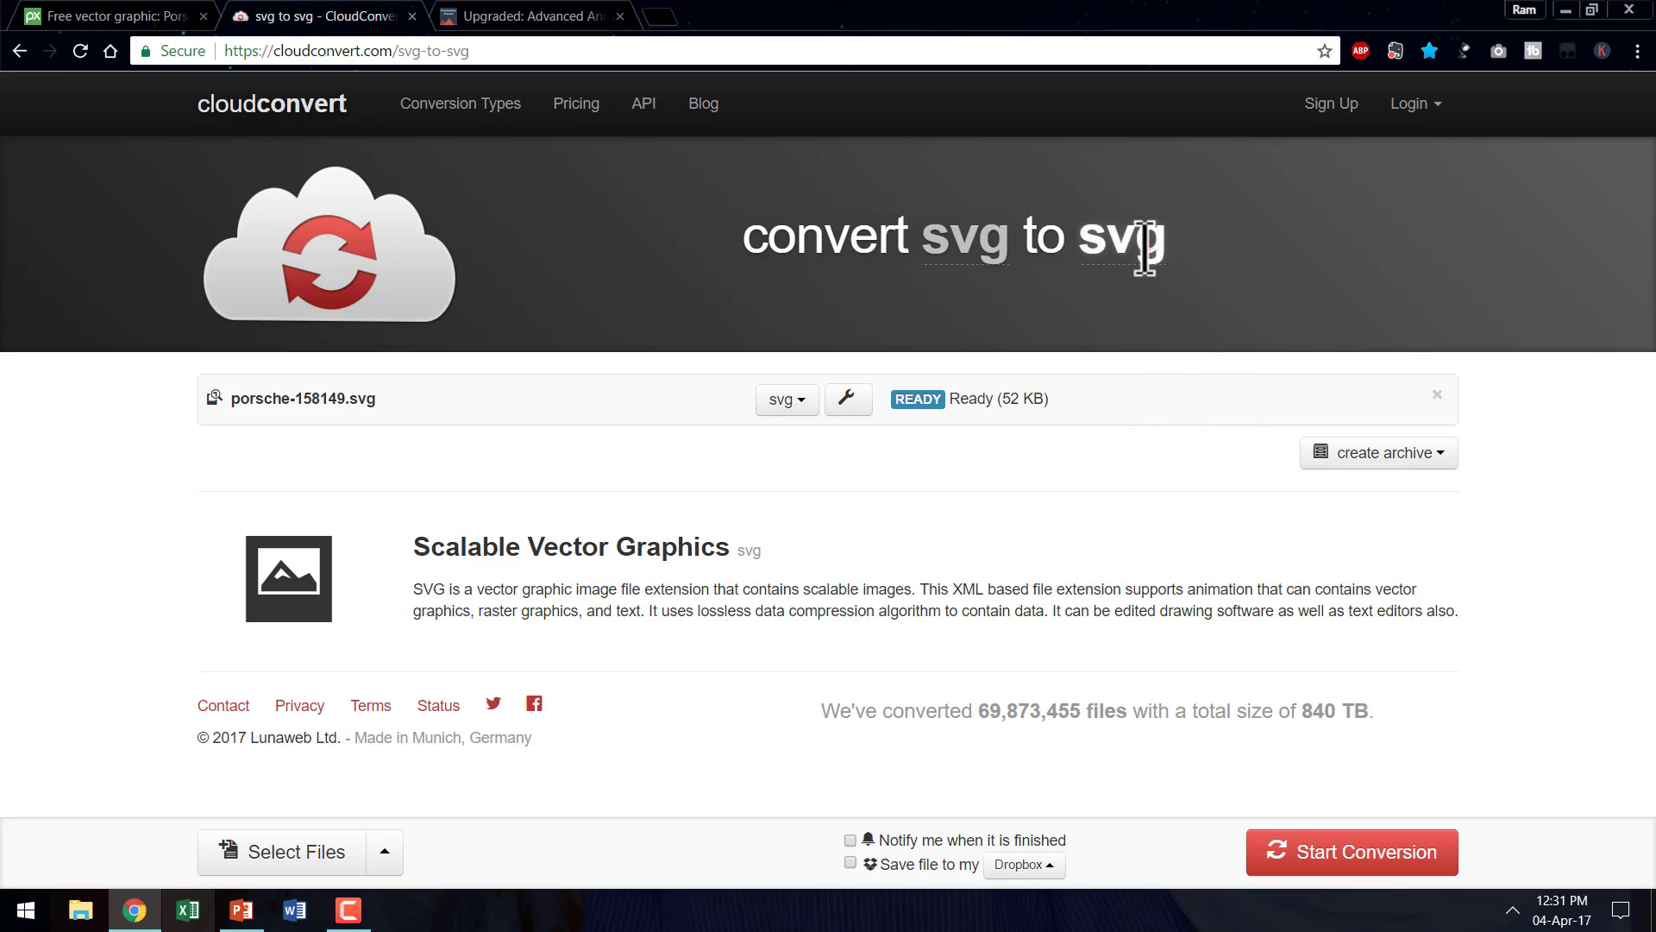
left_click(1143, 241)
mouse_move(1183, 412)
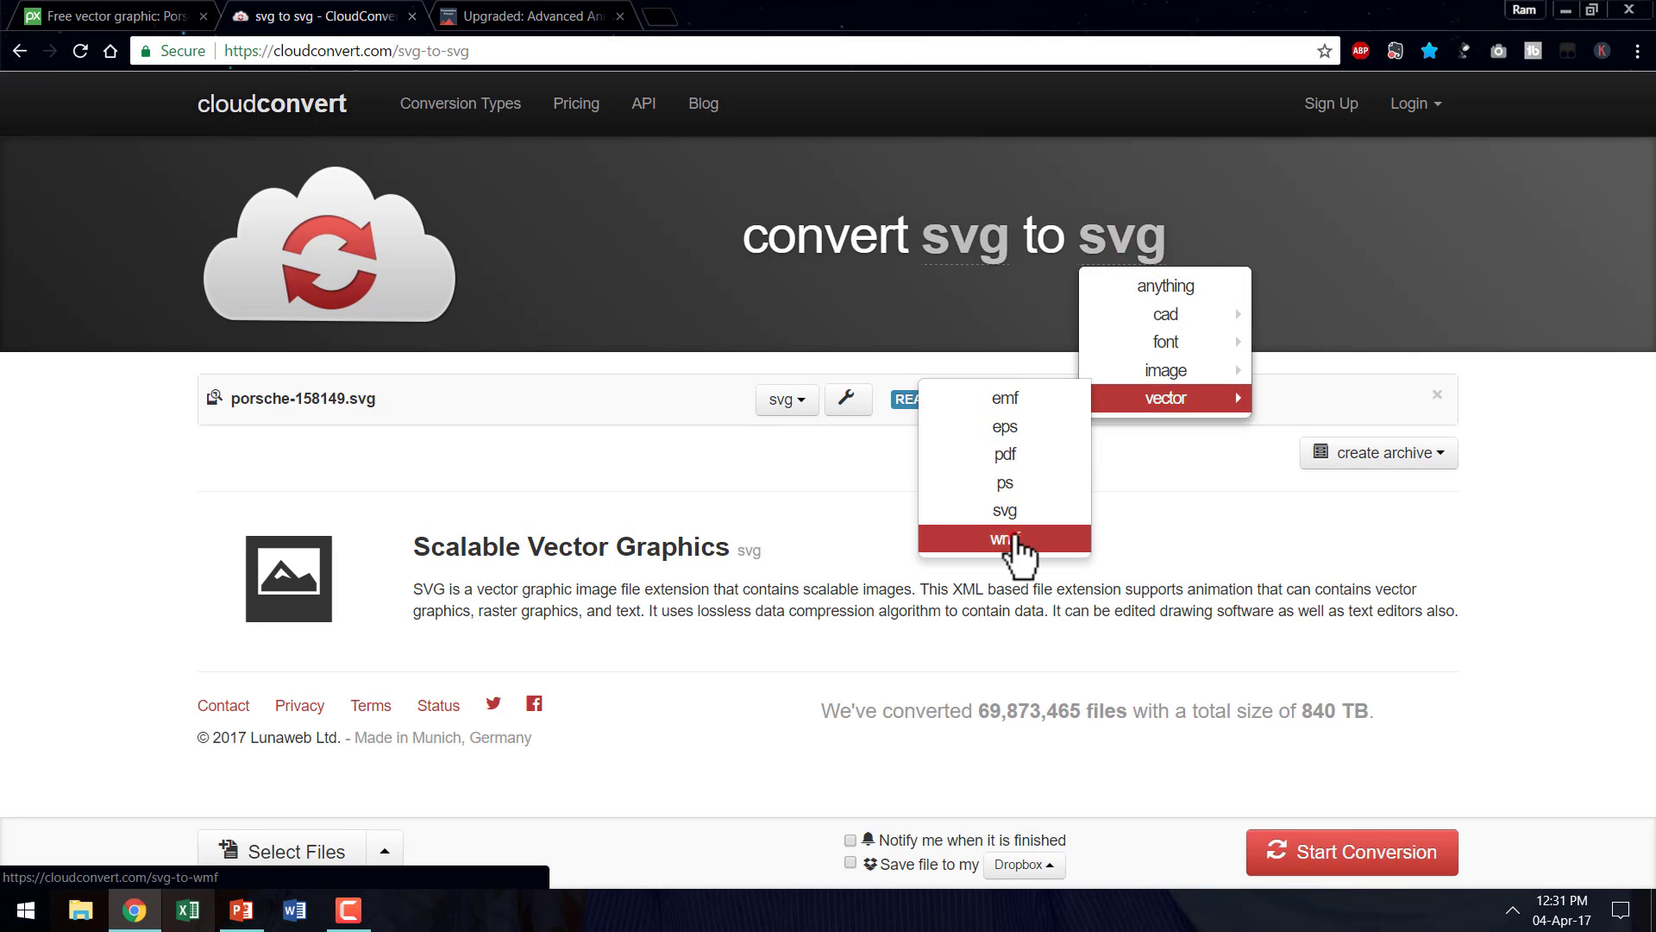
left_click(1005, 540)
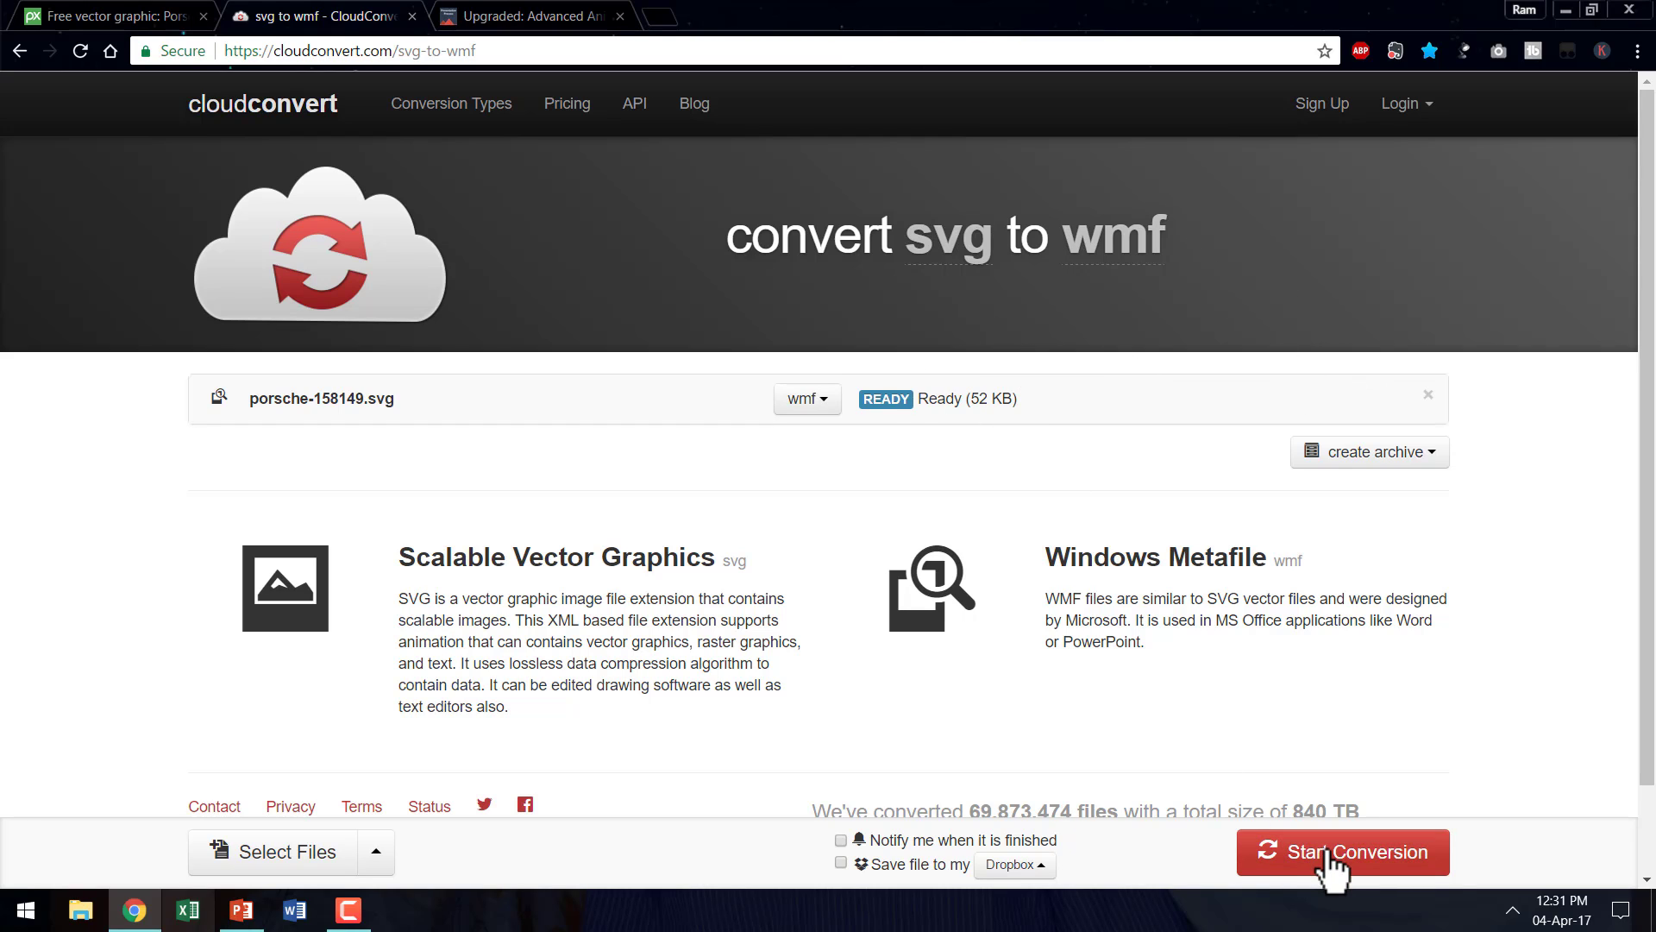
left_click(1333, 858)
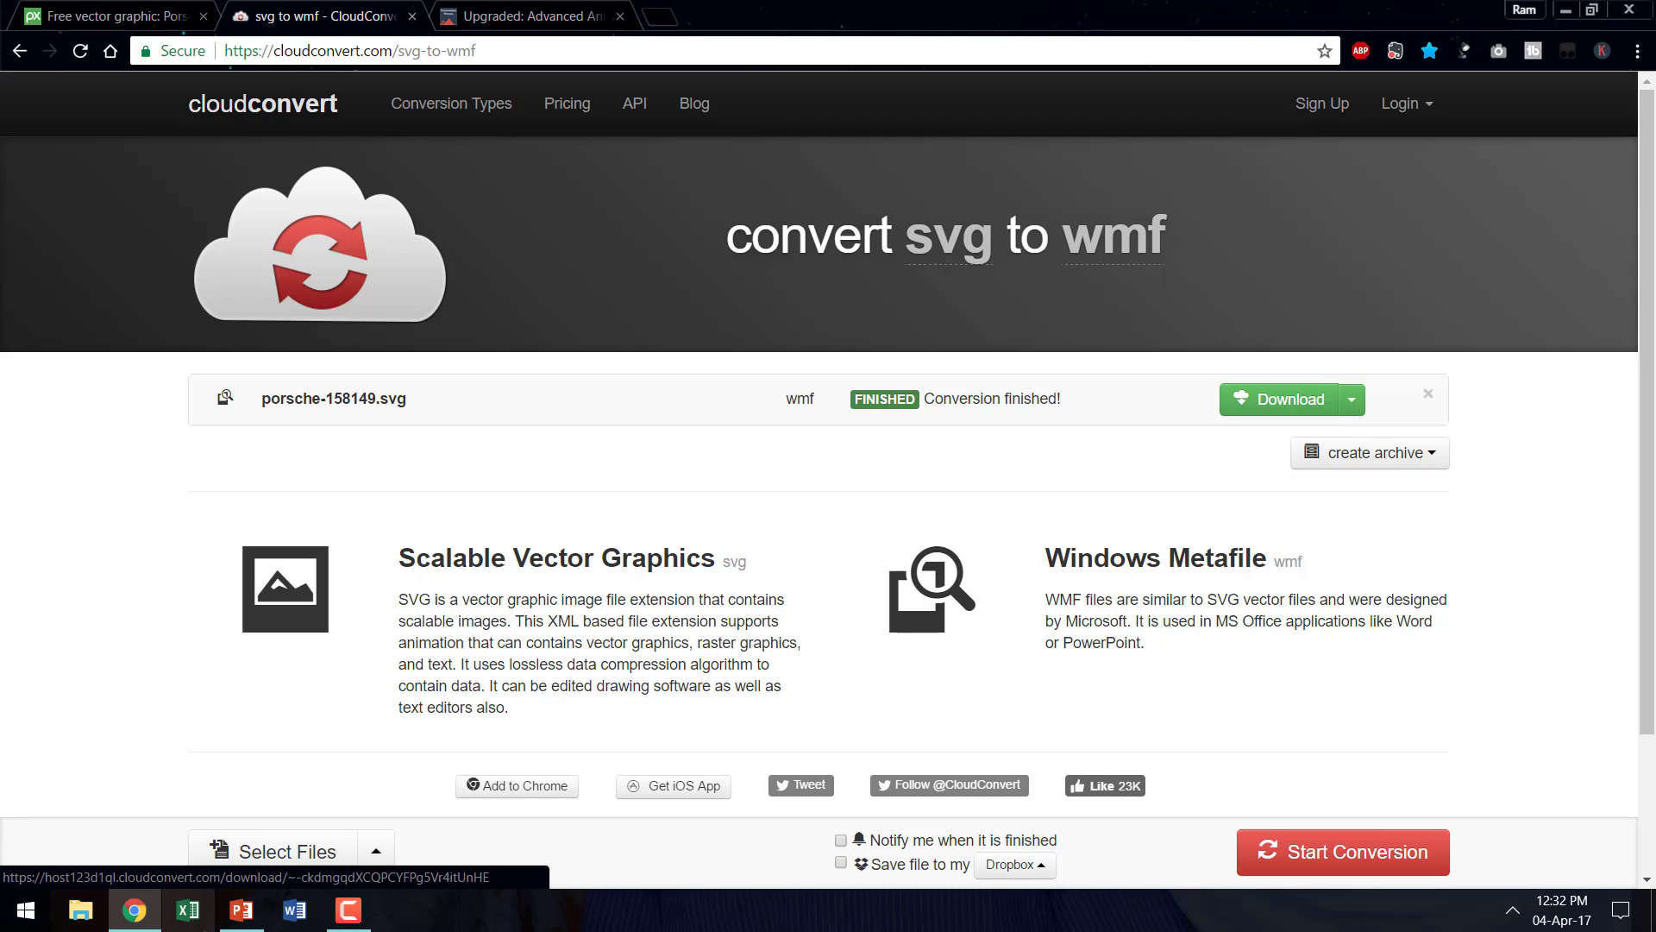
- Copy porsche-158149.wmf from the Downloads folder and paste it onto the blank slide in PowerPoint
left_click(80, 914)
left_click(453, 176)
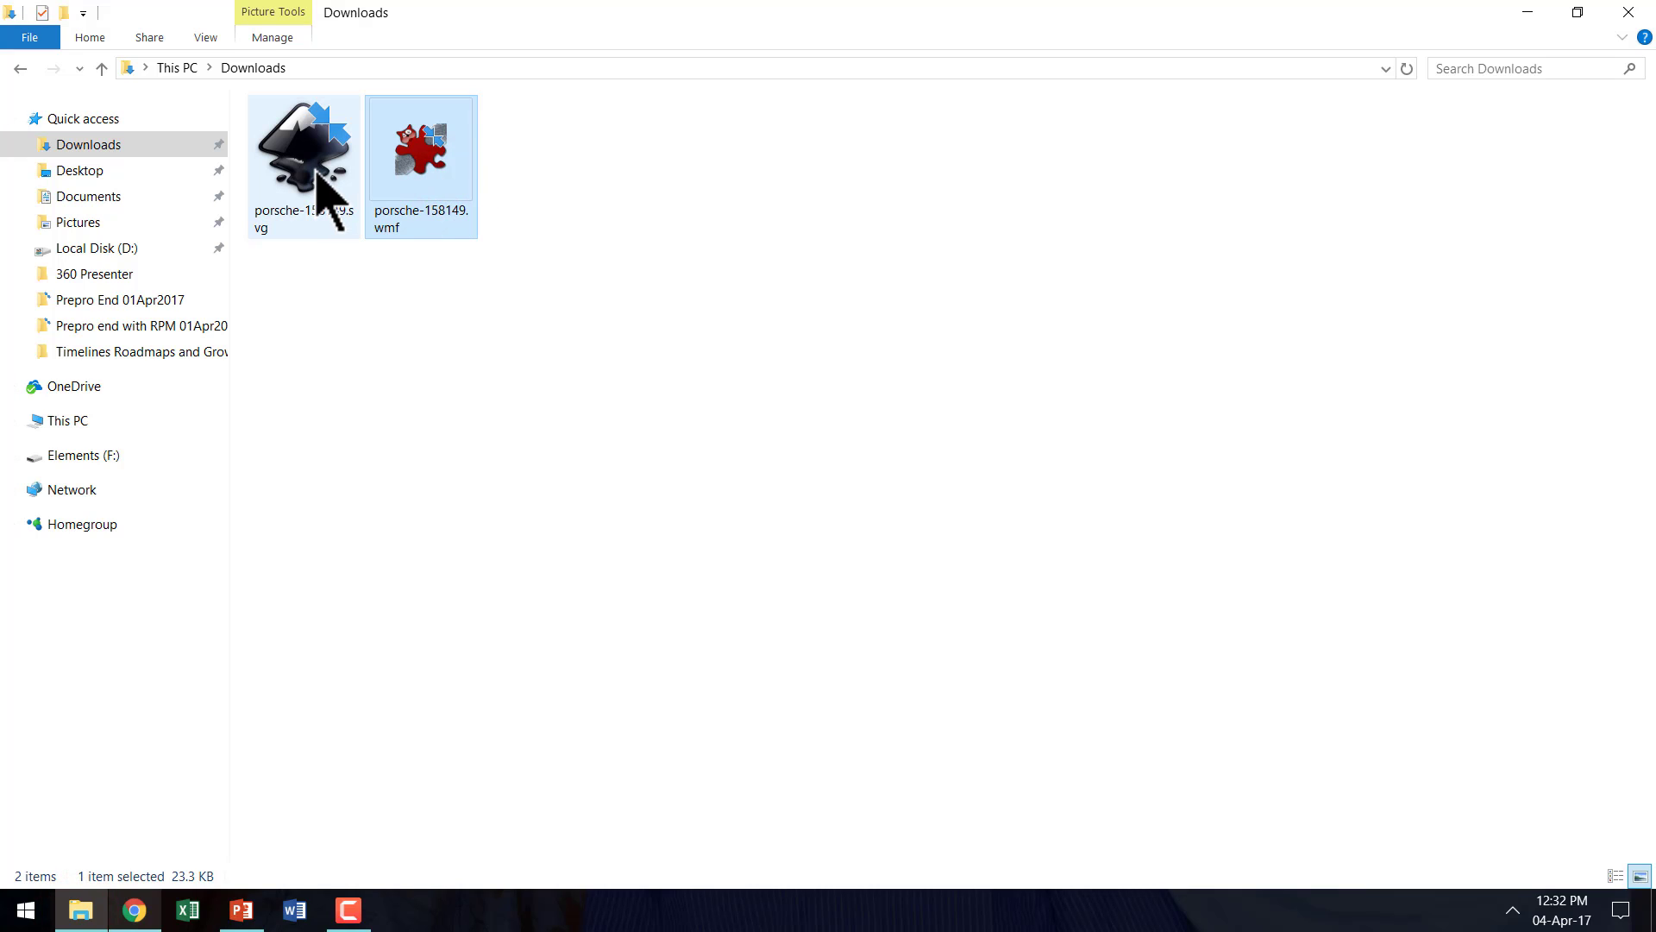
right_click(407, 165)
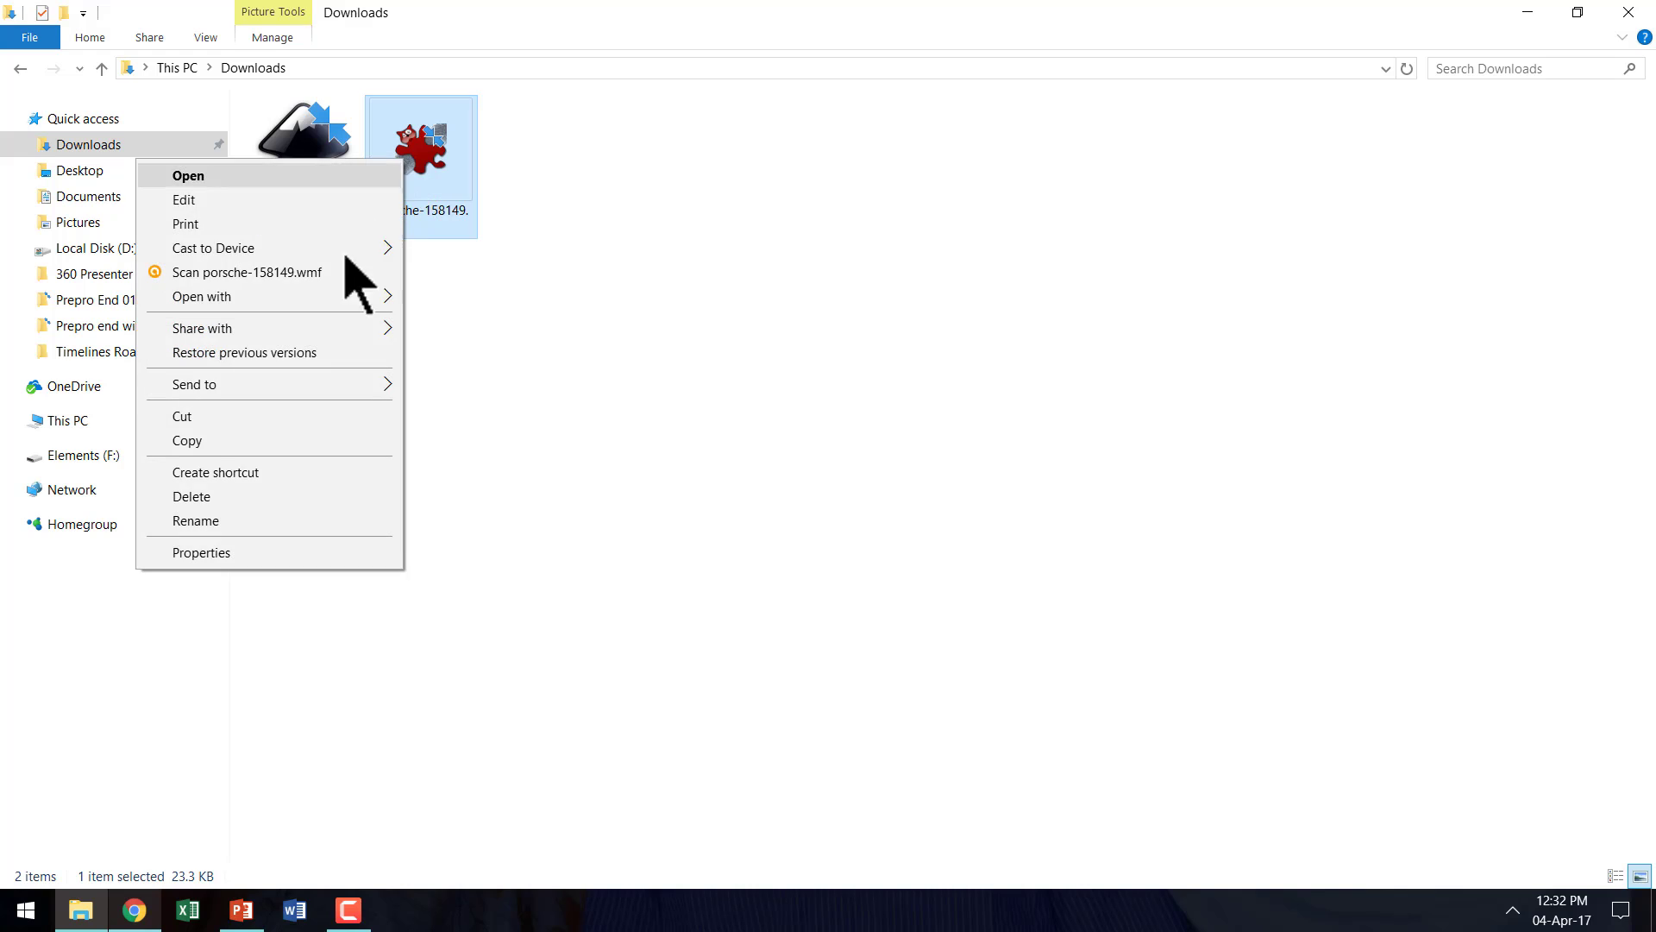
left_click(248, 442)
left_click(242, 911)
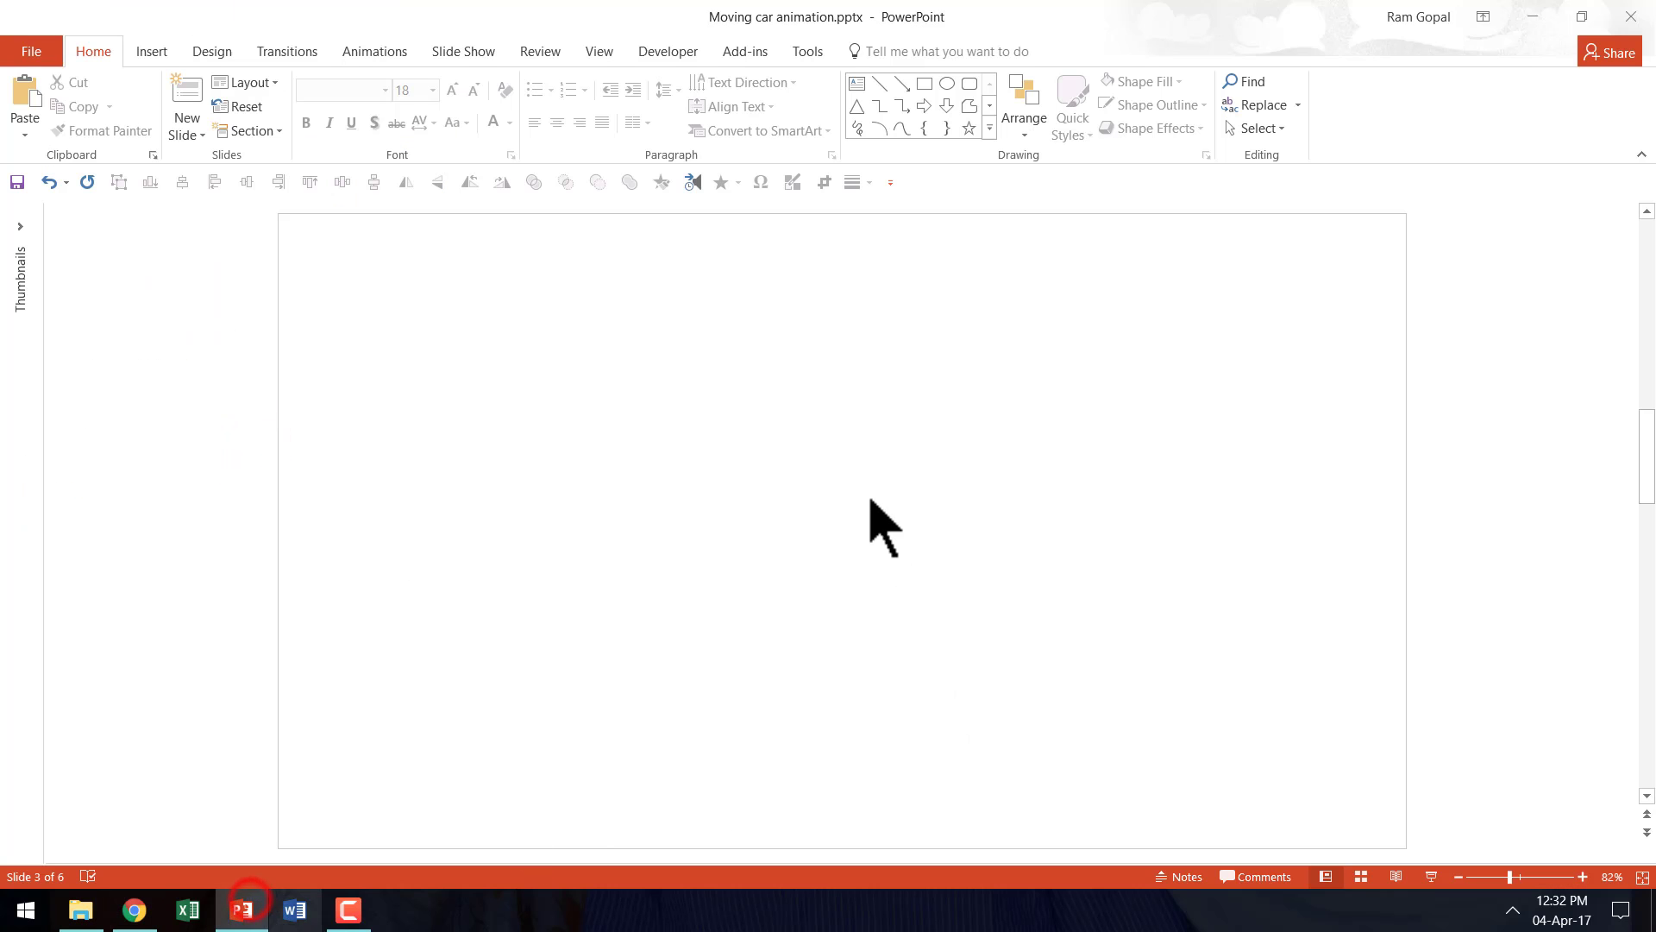
right_click(747, 453)
left_click(790, 492)
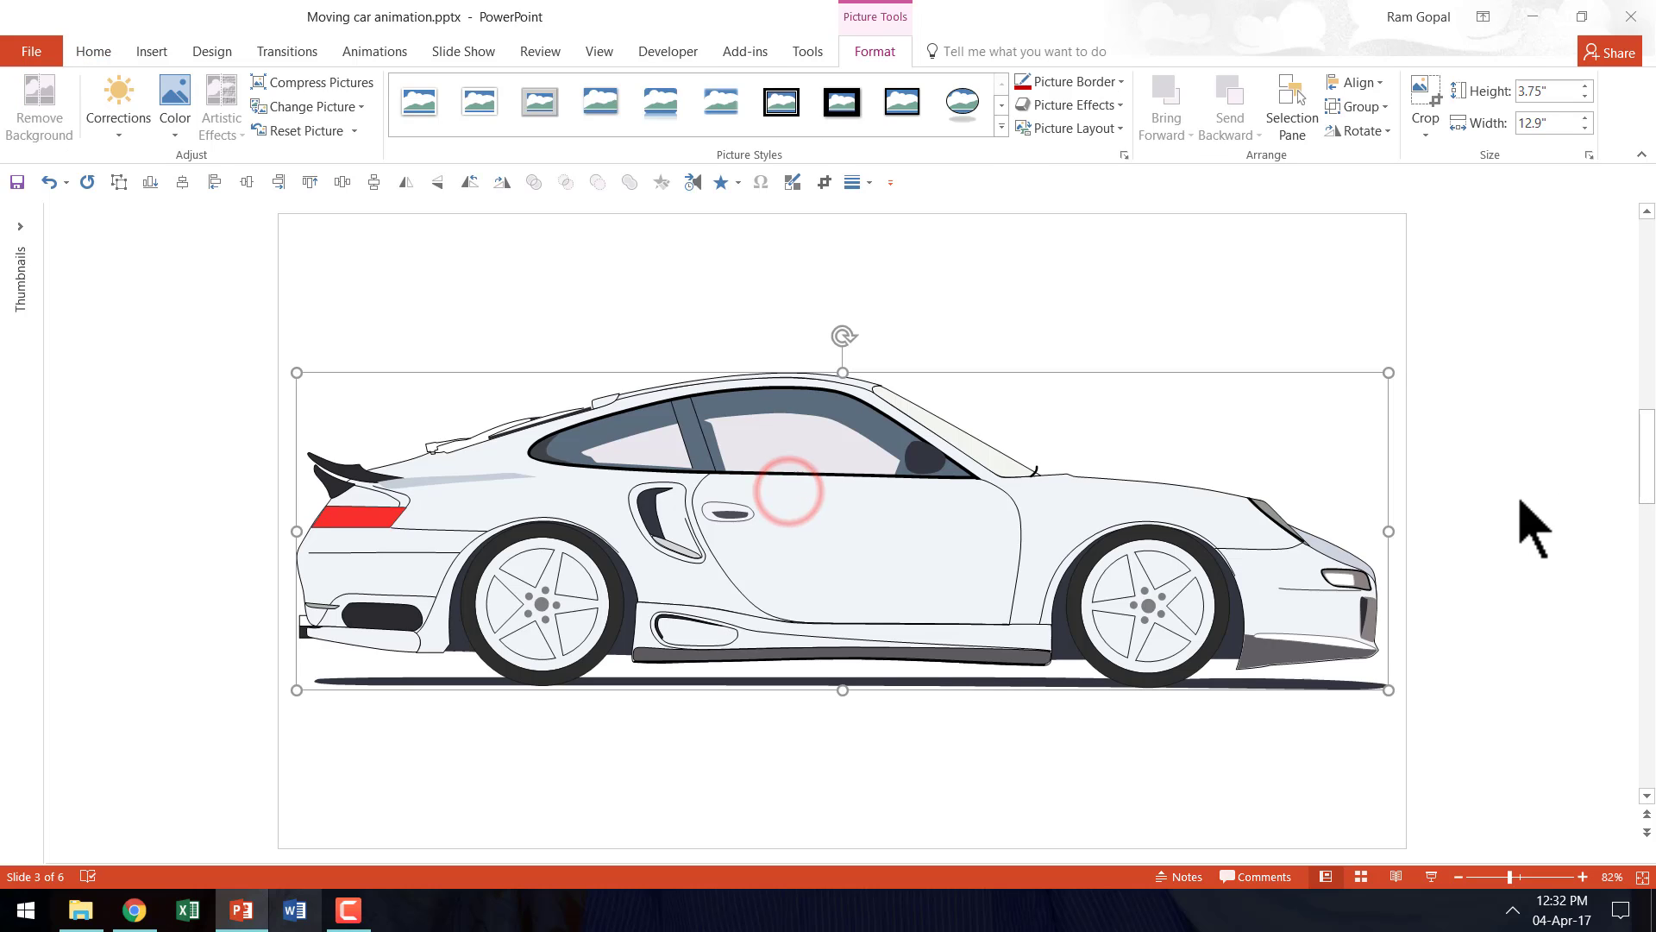
- Convert the car picture to a Microsoft Office drawing object and ungroup it again into separate shapes
right_click(782, 402)
mouse_move(857, 580)
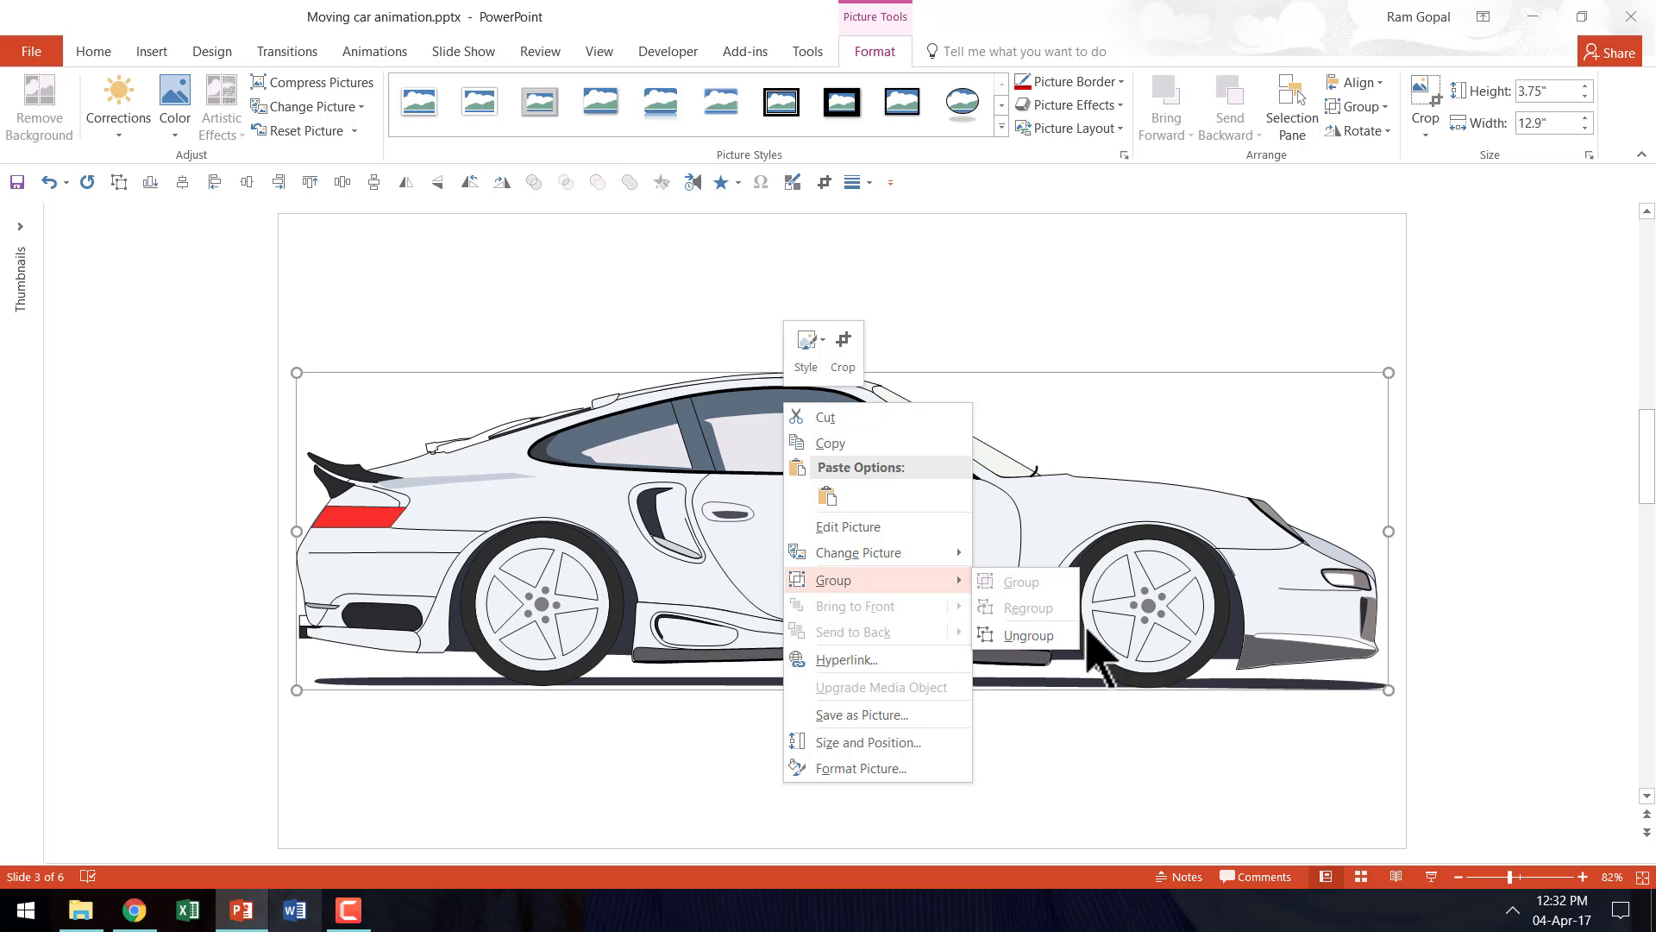
left_click(1043, 638)
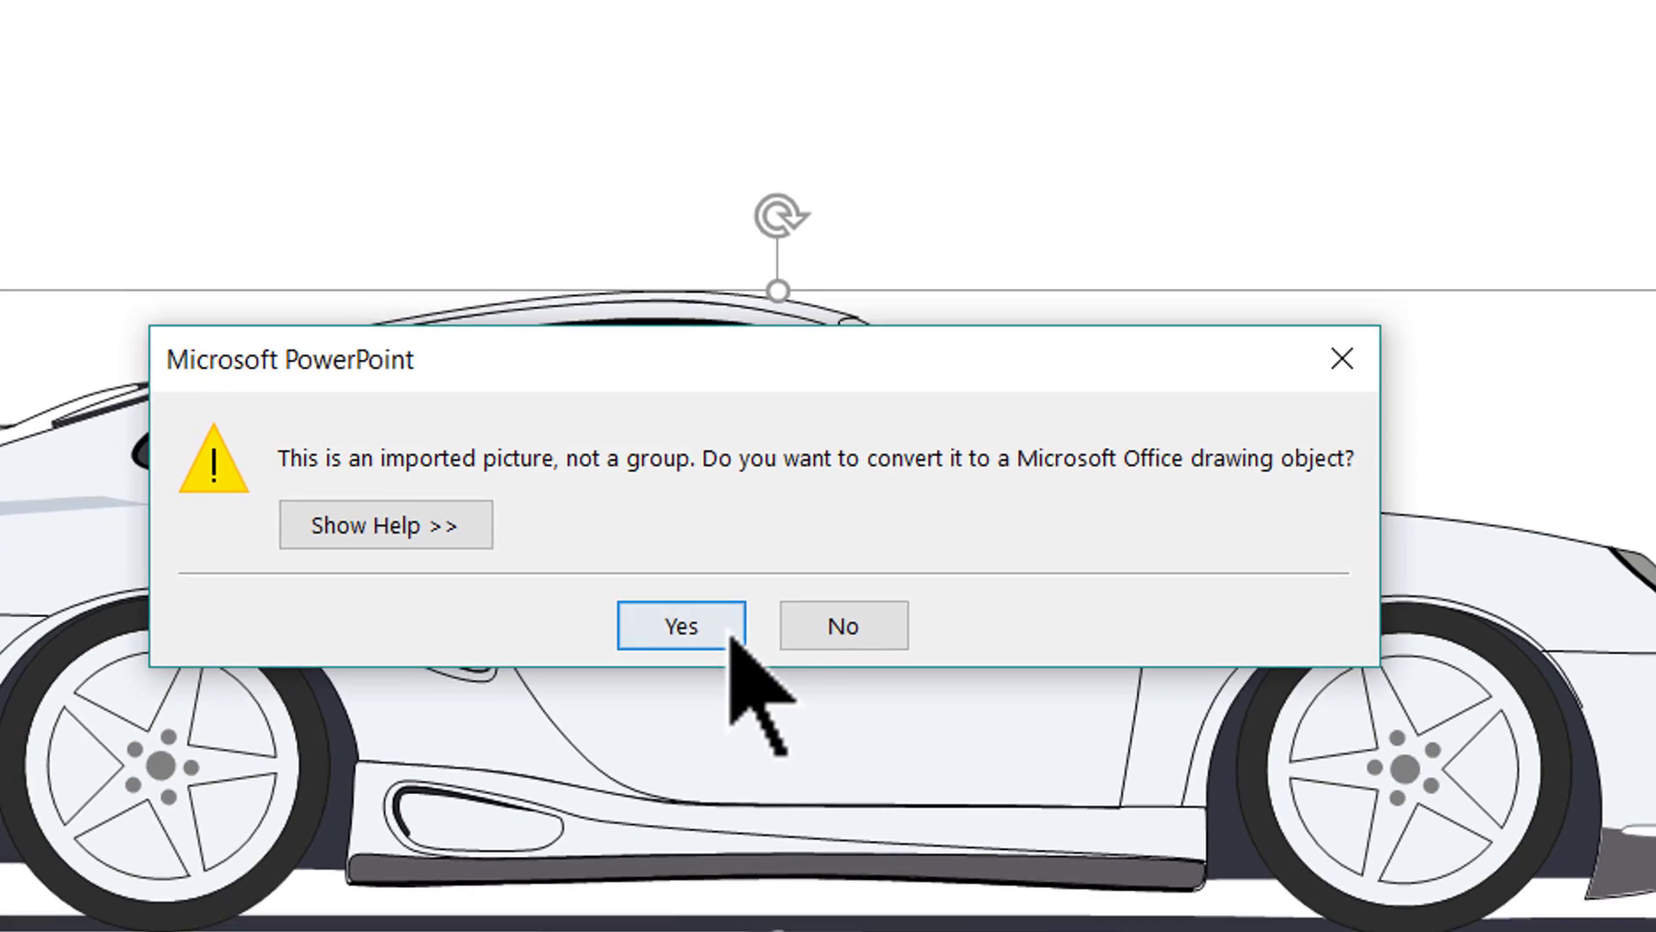
left_click(721, 671)
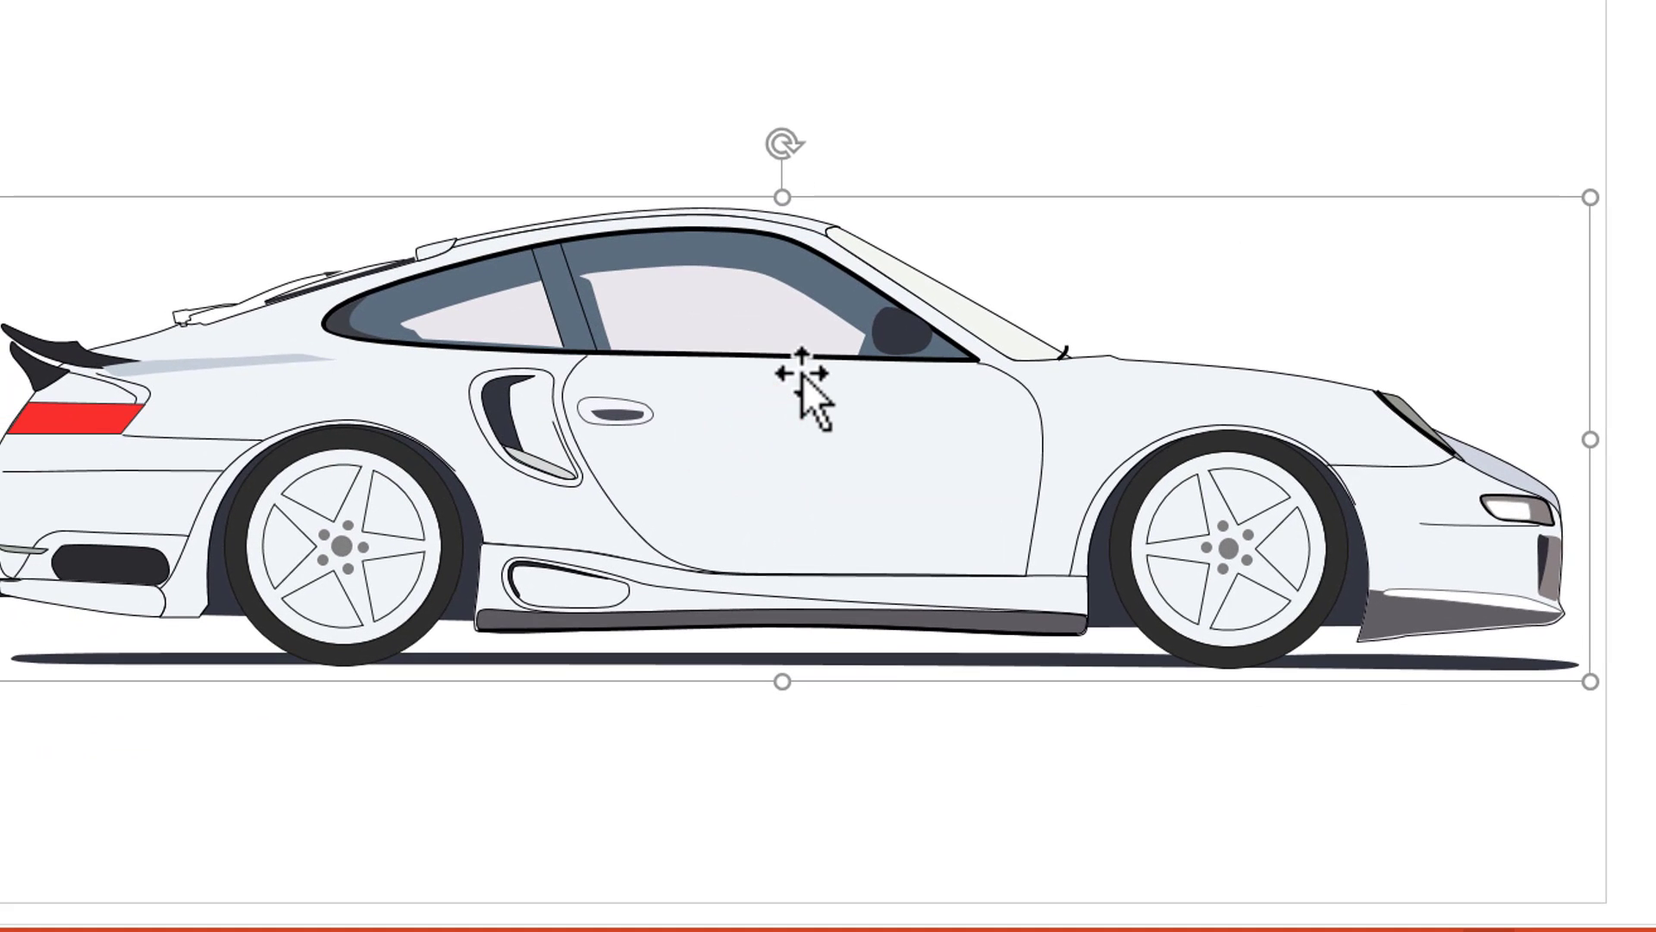
right_click(802, 375)
left_click(870, 549)
left_click(1154, 637)
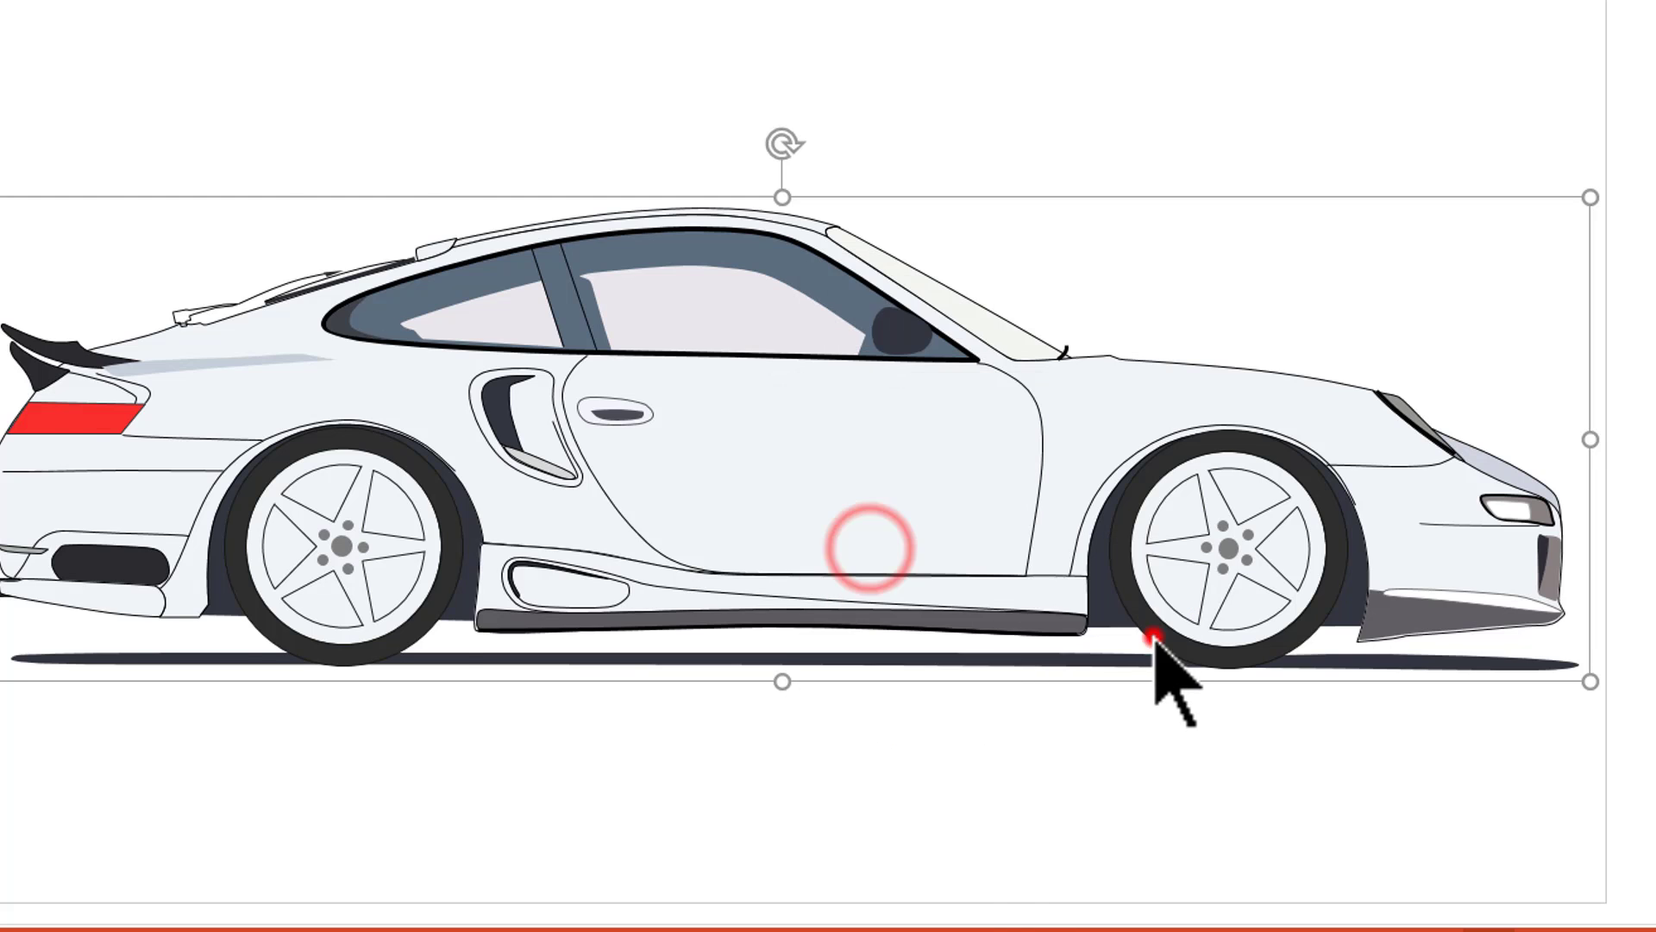
- Pull the transparent frame shape away from the ungrouped car and delete it
left_click(969, 806)
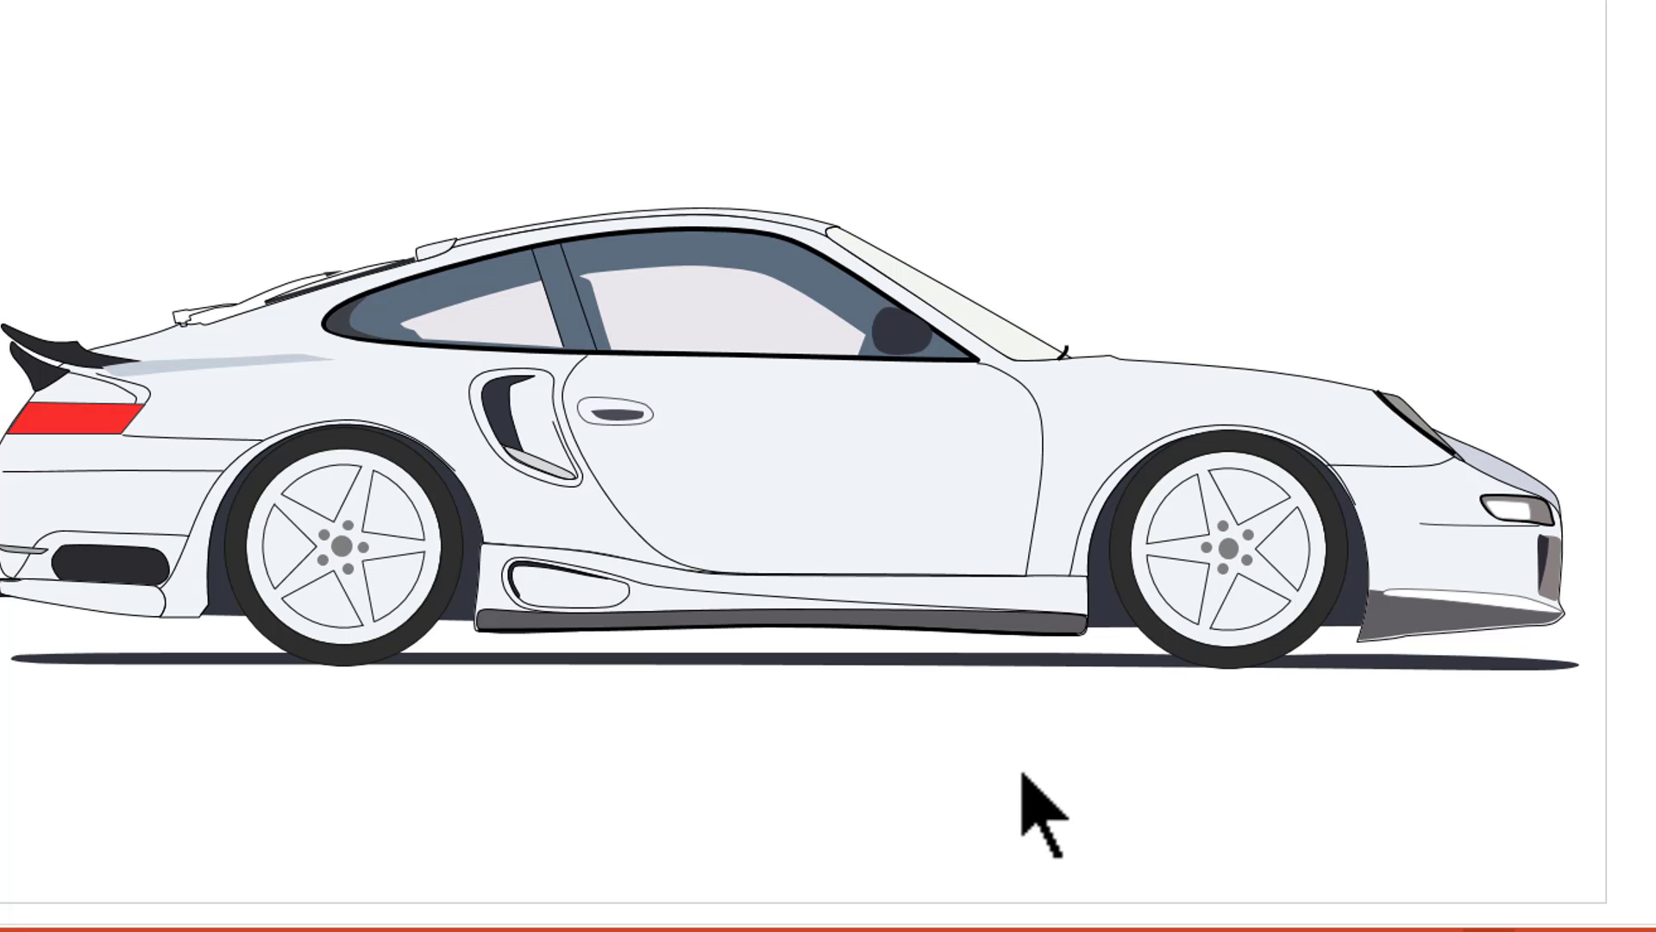
left_click_drag(1088, 256, 1271, 79)
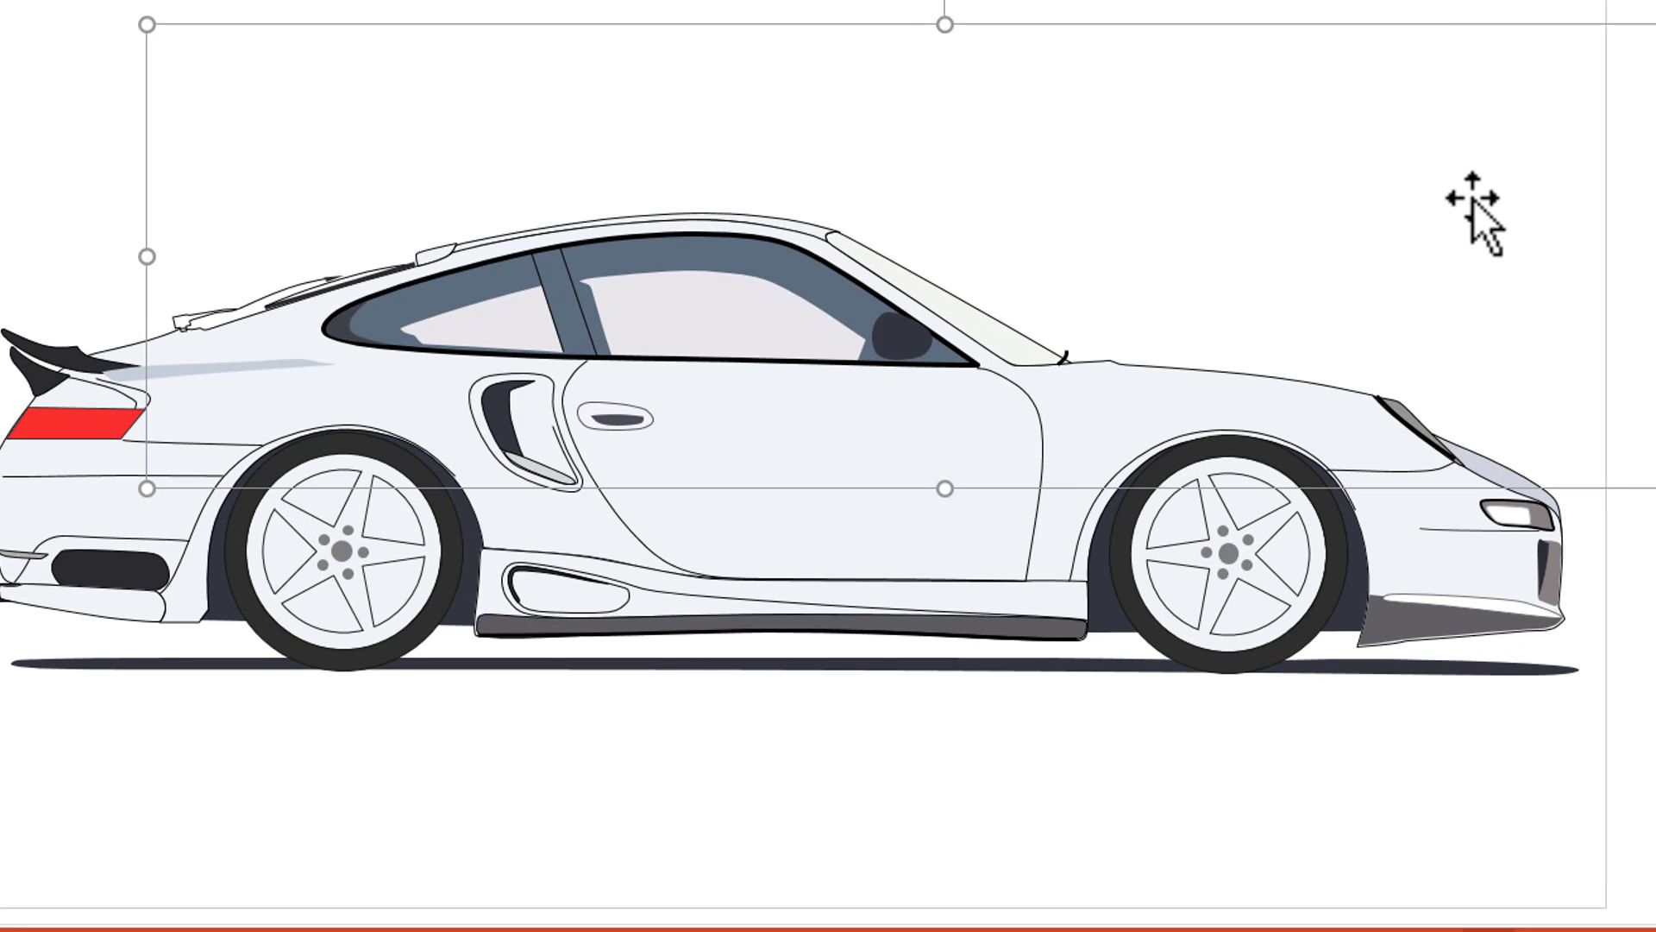
key("Delete")
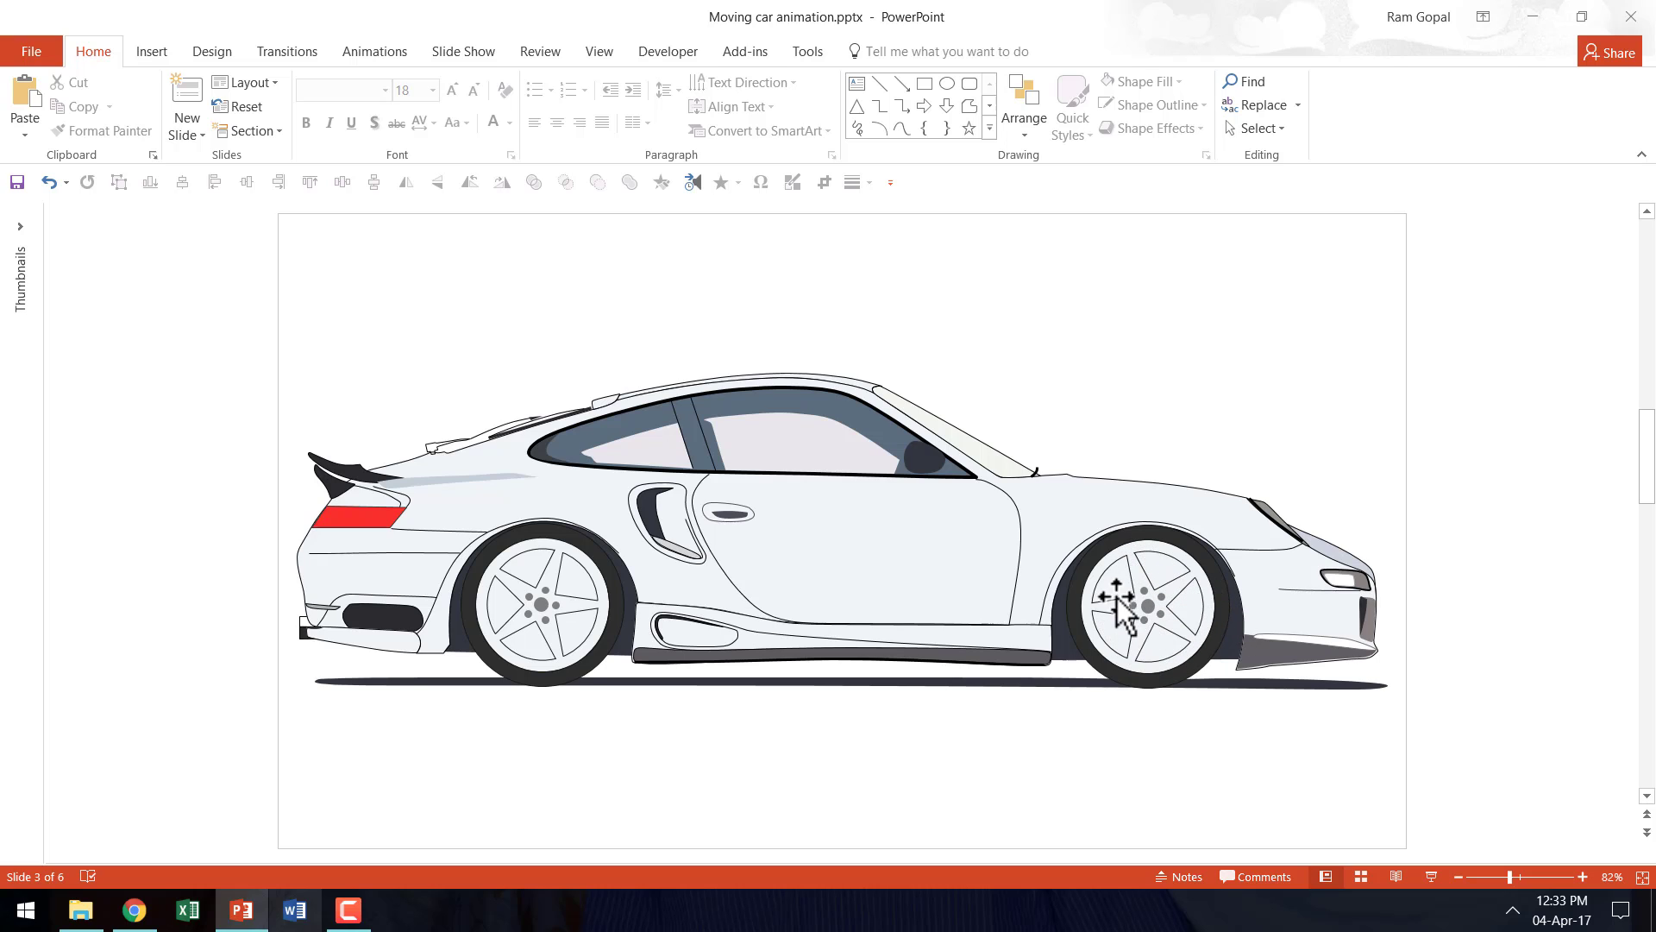
- Fill the gaps between the front wheel's spokes with dark gray from the theme colors
left_click(1158, 572)
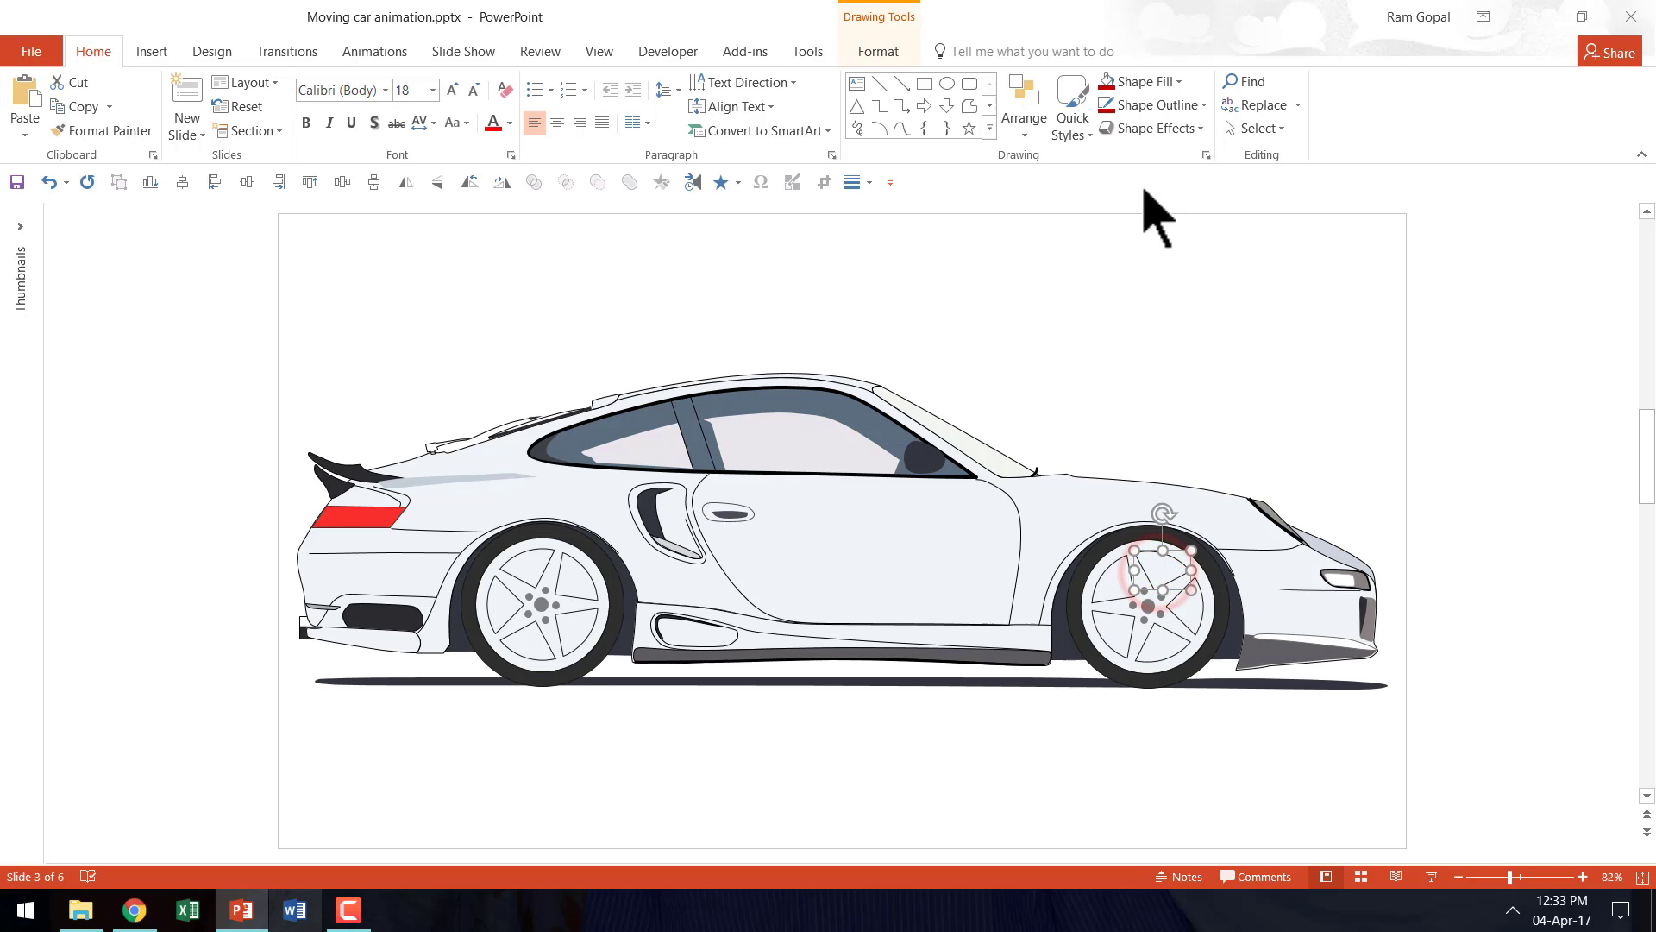
left_click(1146, 80)
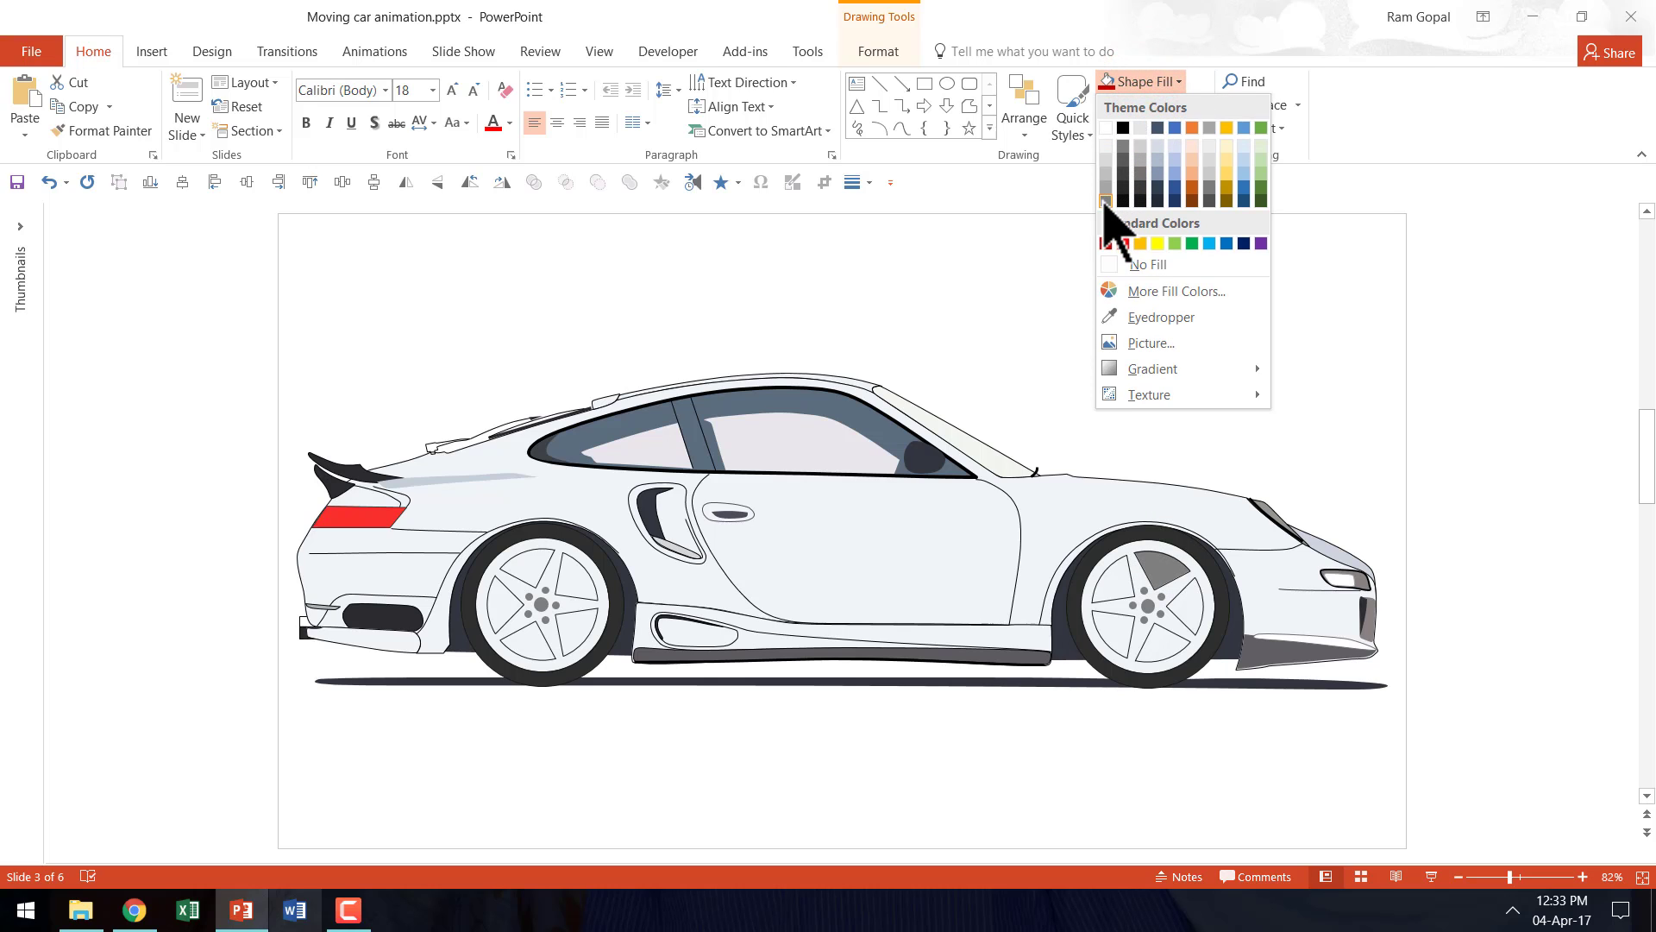
left_click(1105, 201)
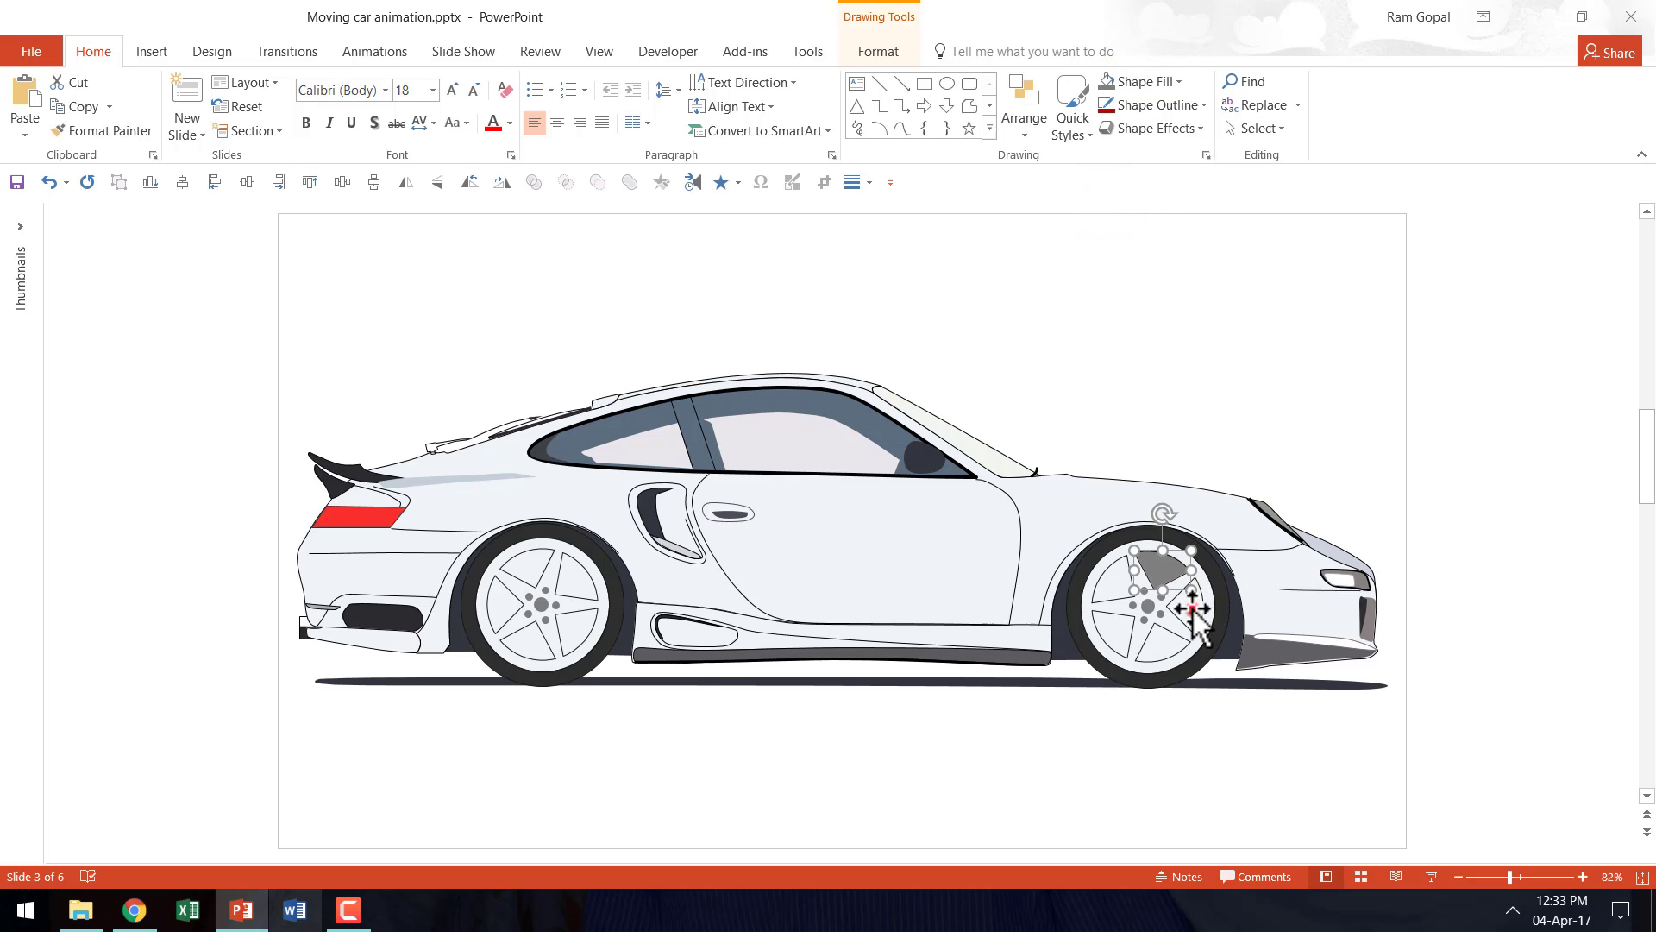
left_click(1113, 85)
left_click(1511, 406)
- Group all the front wheel's shapes on slide 4 and move the wheel below the car
scroll(1511, 406, "down", 1)
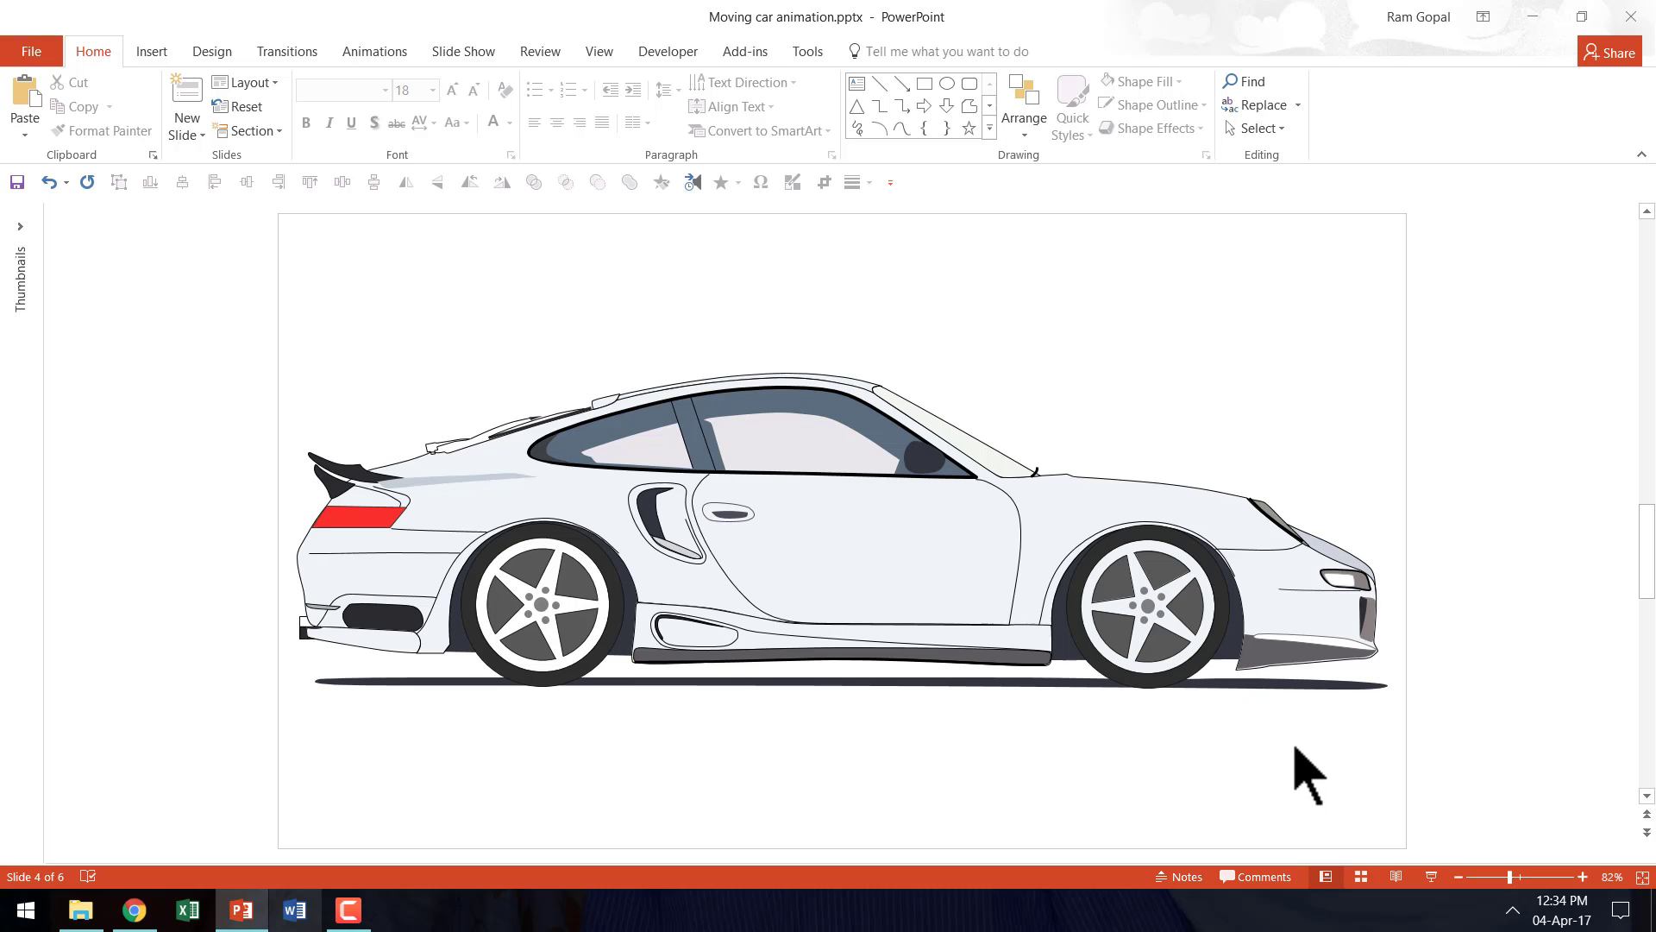
mouse_move(1259, 729)
left_mouse_down()
mouse_move(1168, 659)
mouse_move(1068, 518)
left_mouse_up()
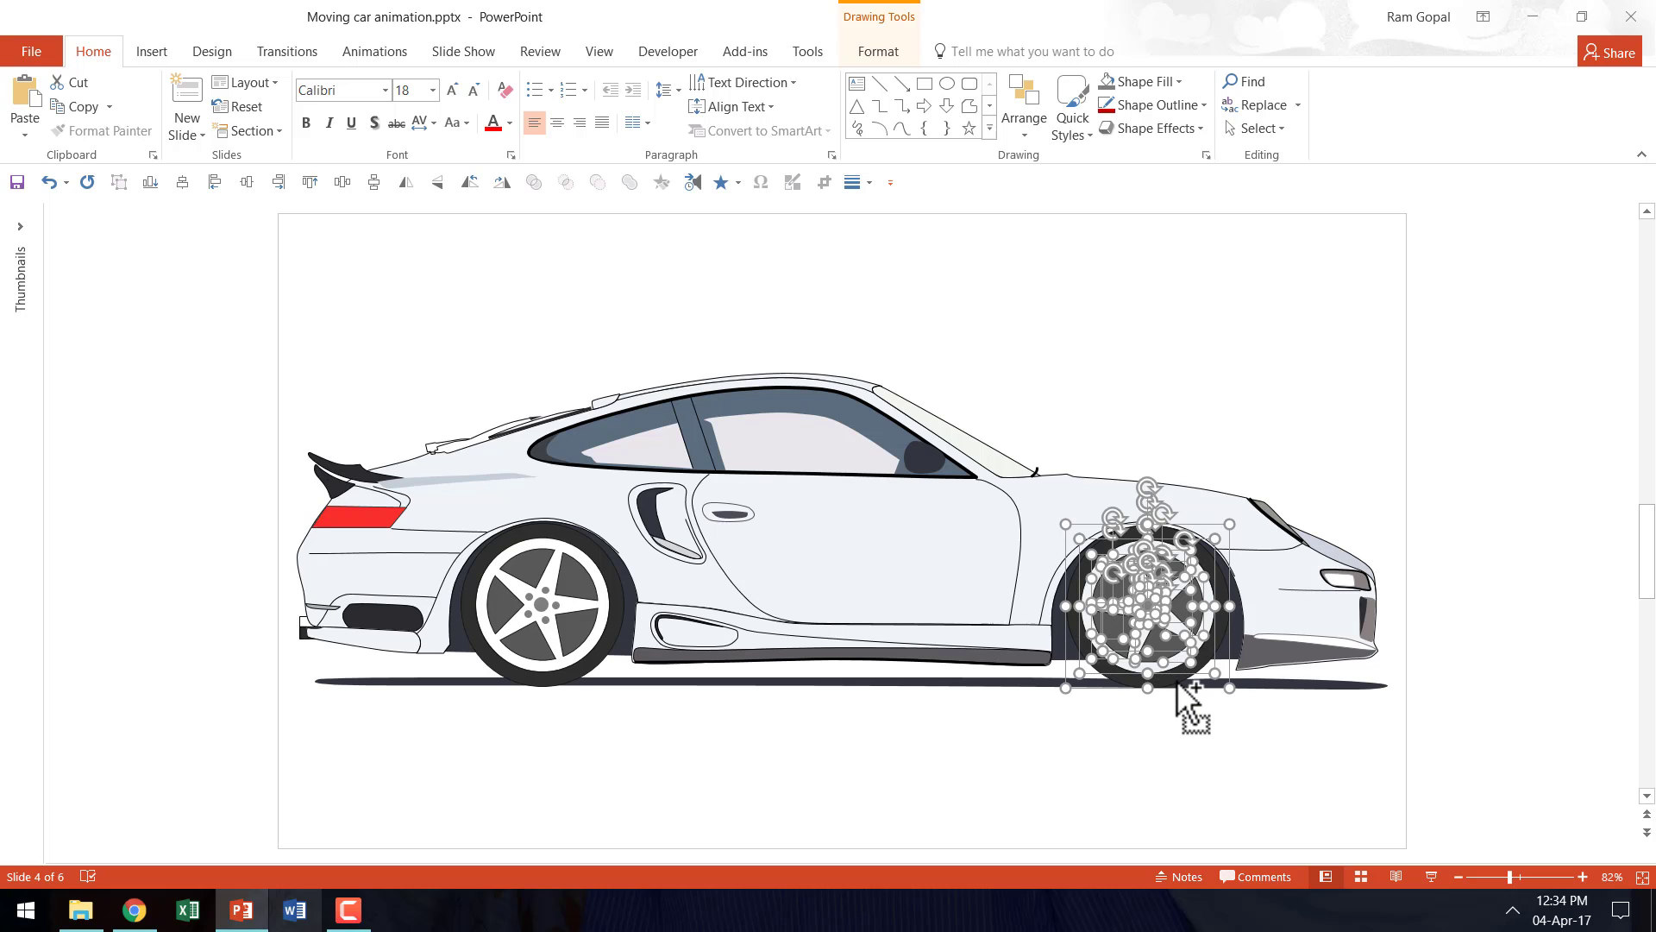
key("ctrl+g")
left_click_drag(1177, 695, 1153, 865)
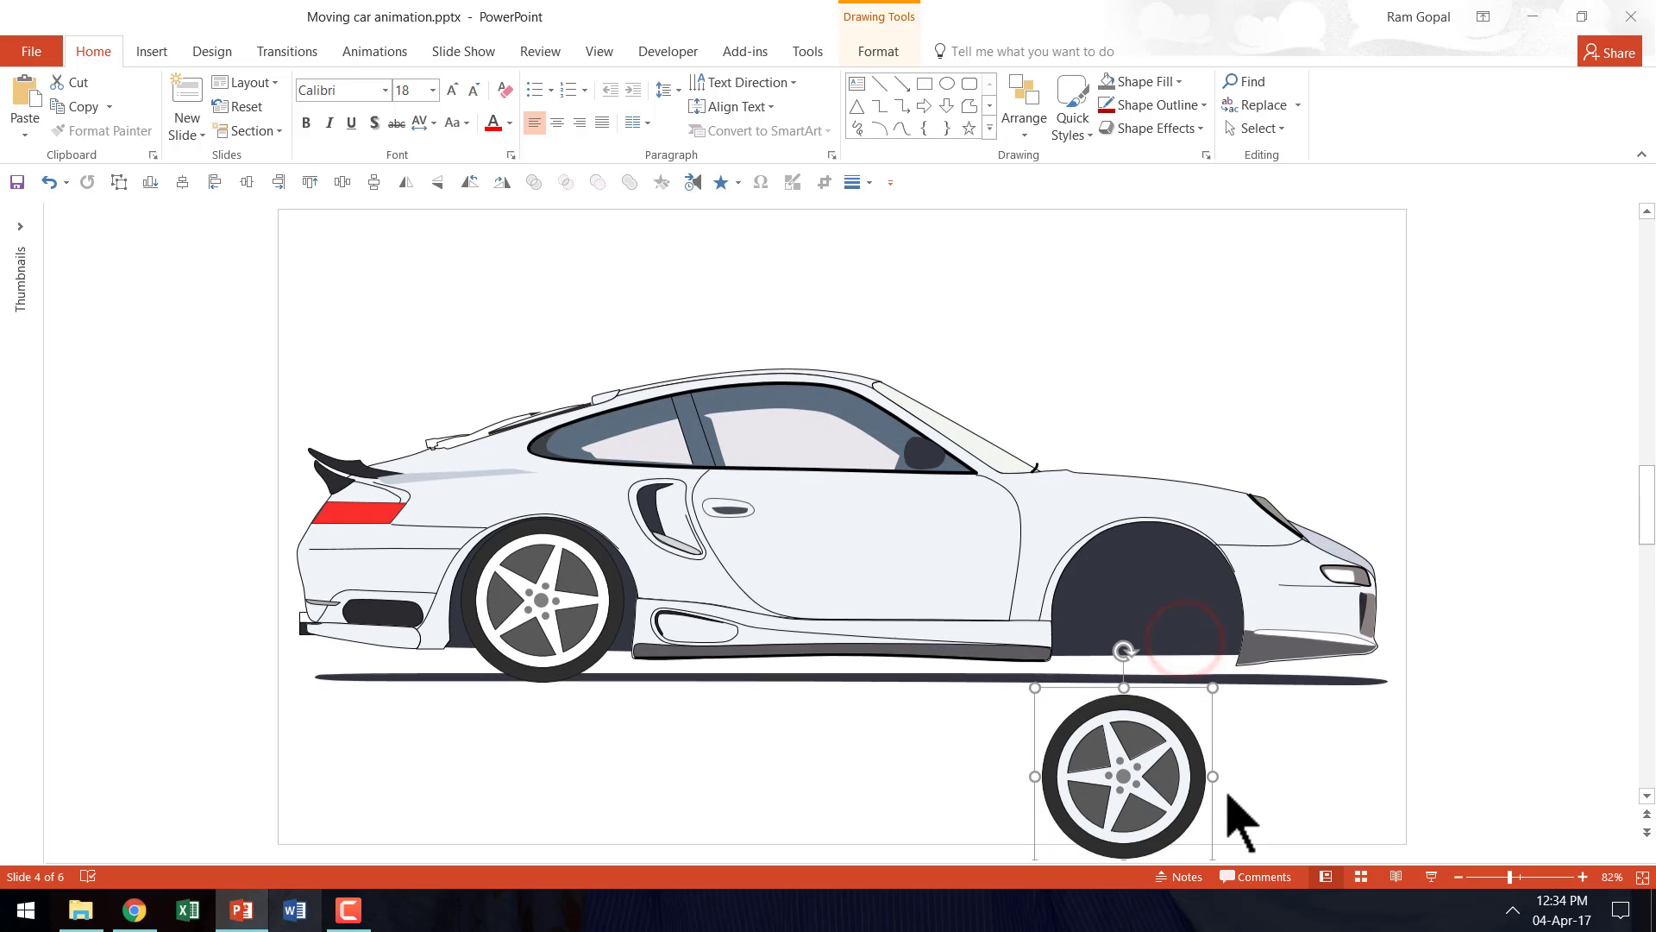
- Undo the front wheel's move, and group all the rear wheel's shapes, keeping the wheel in its original place
key("ctrl+z")
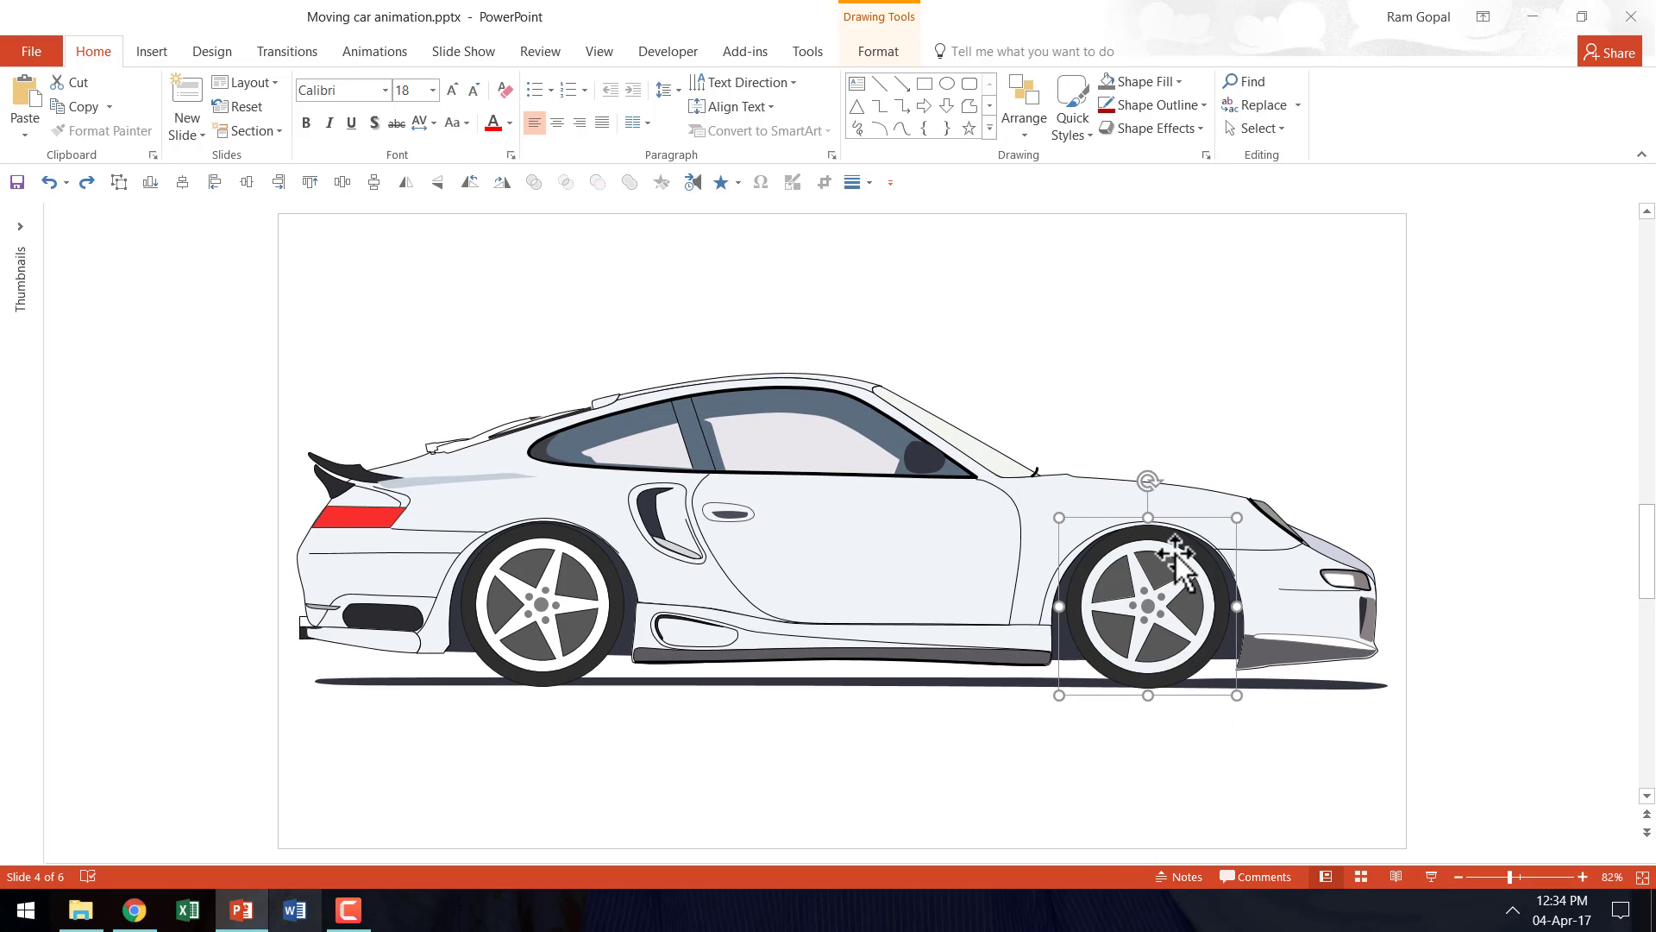
mouse_move(651, 735)
left_mouse_down()
mouse_move(601, 723)
mouse_move(456, 494)
left_mouse_up()
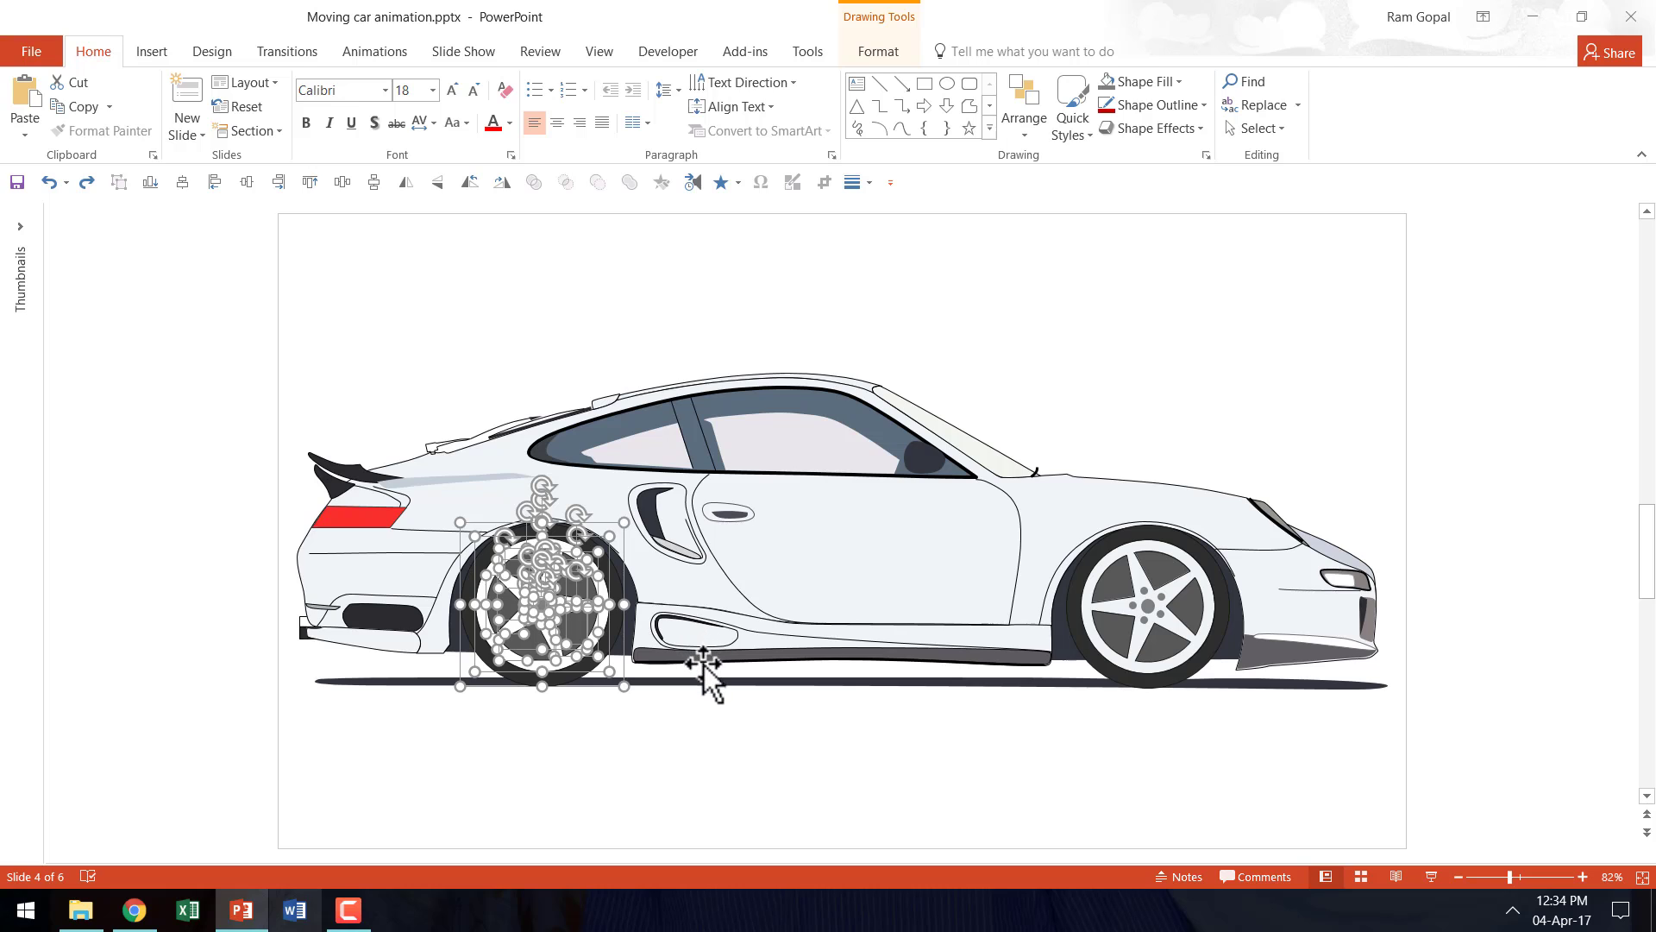
key("ctrl+g")
left_click_drag(533, 601, 507, 709)
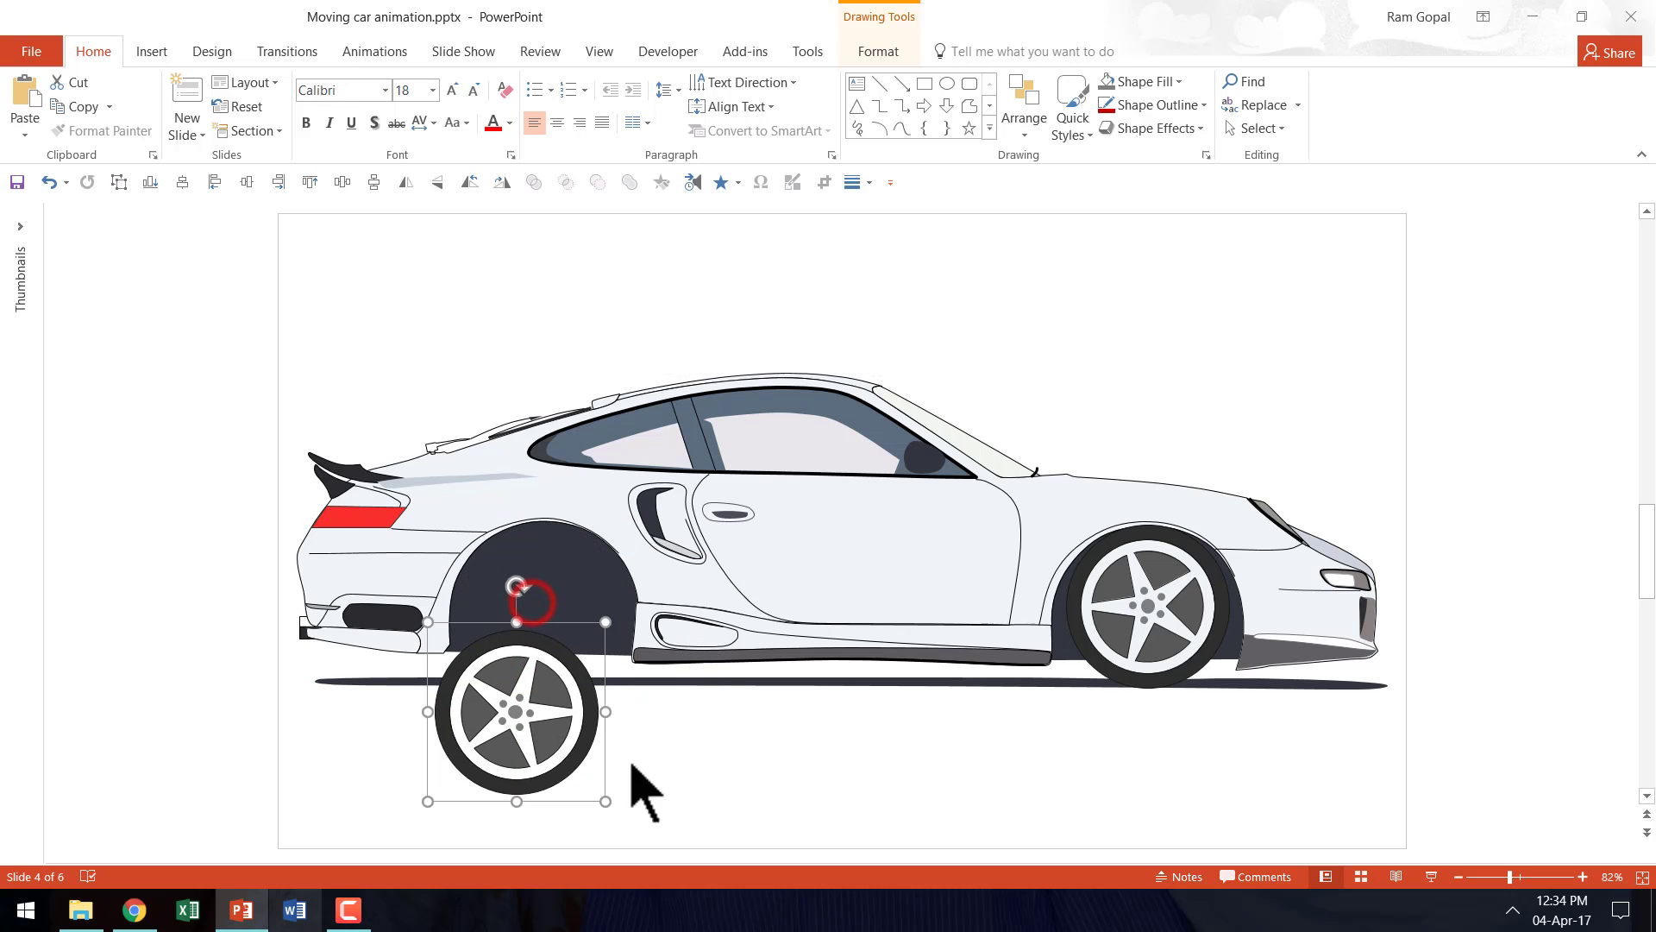
key("ctrl+z")
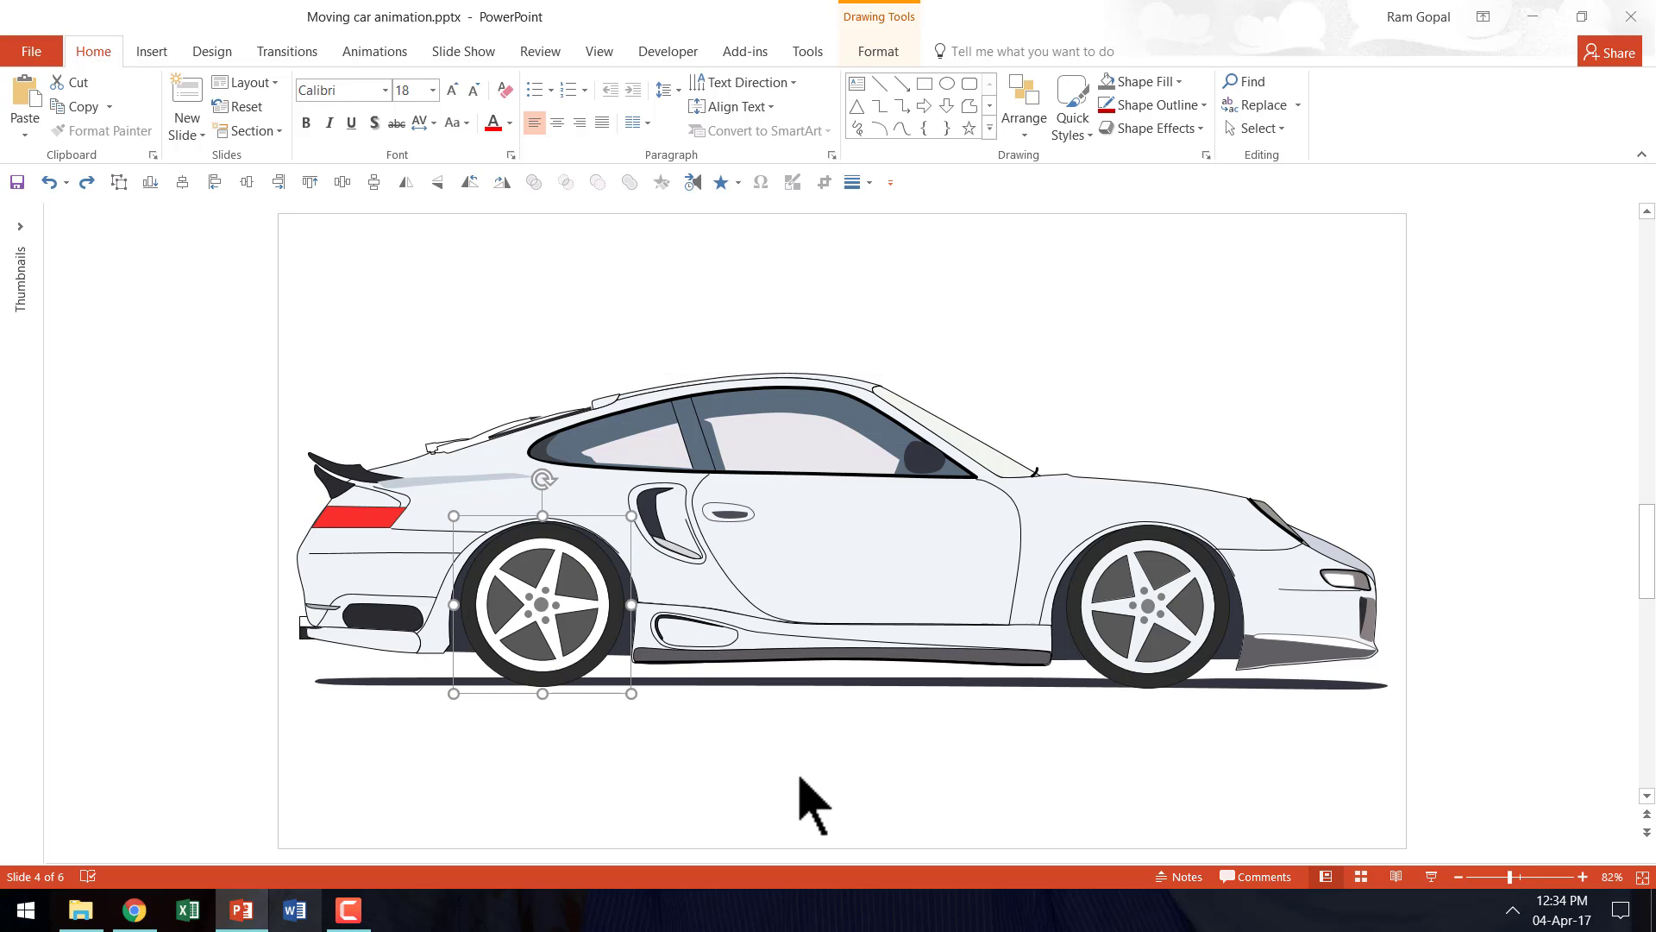
left_click(691, 730)
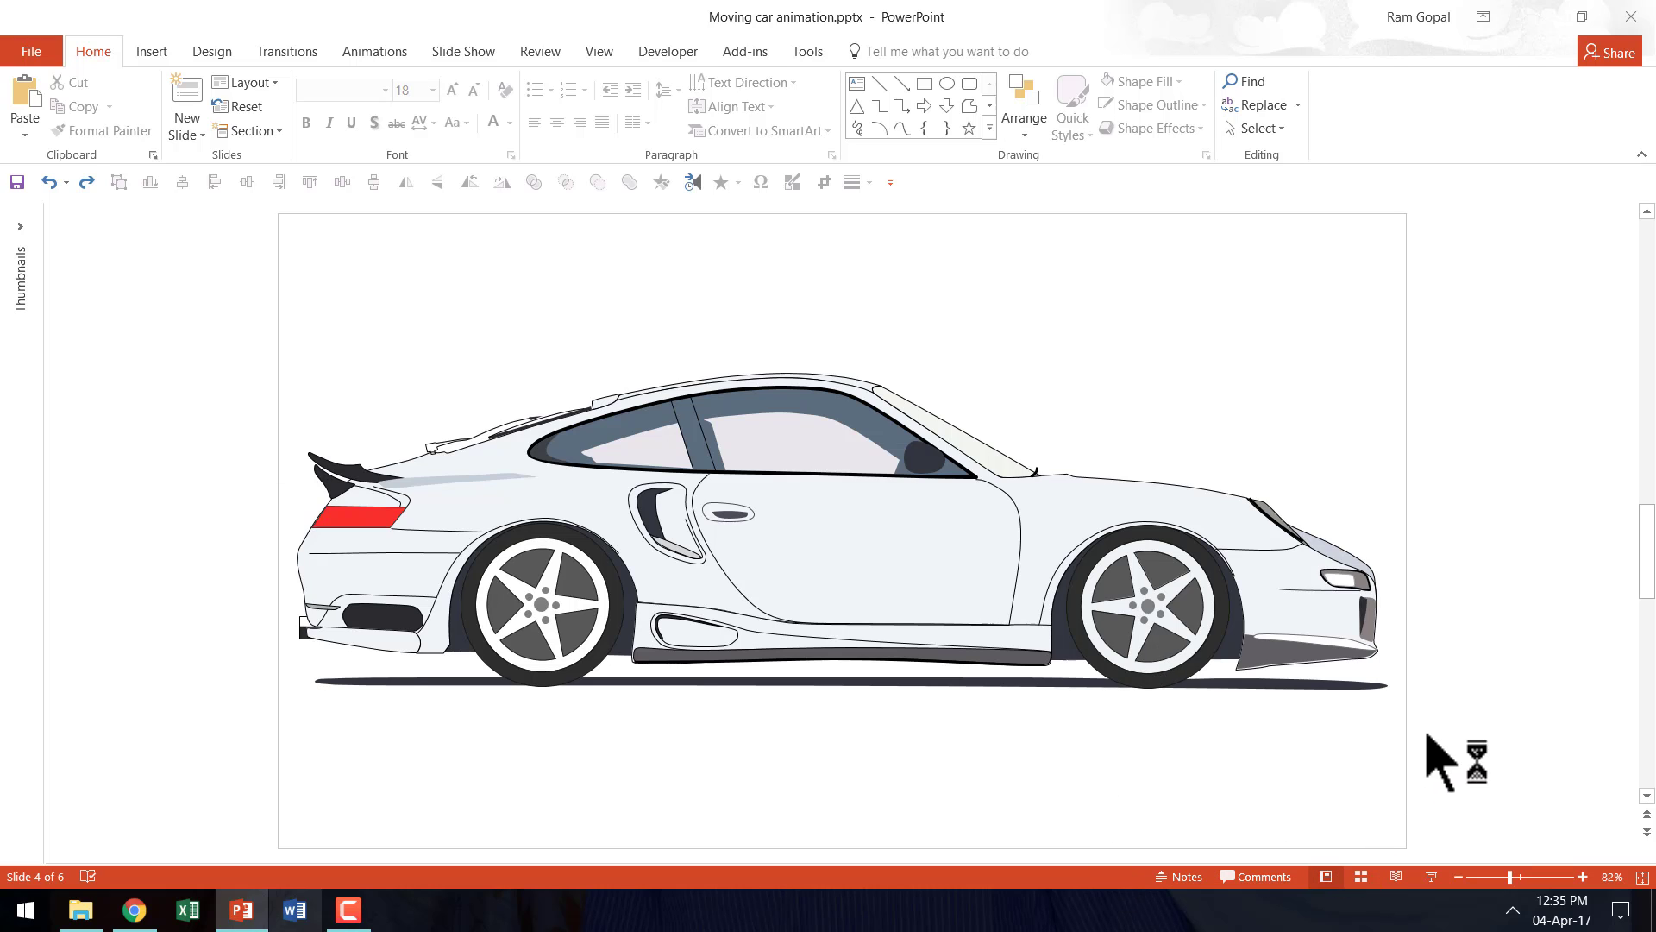
- Cut all the car body shapes, excluding both wheels and the ground shadow, and paste them back as a picture
mouse_move(1439, 740)
left_mouse_down()
mouse_move(1358, 749)
mouse_move(425, 438)
mouse_move(111, 287)
left_mouse_up()
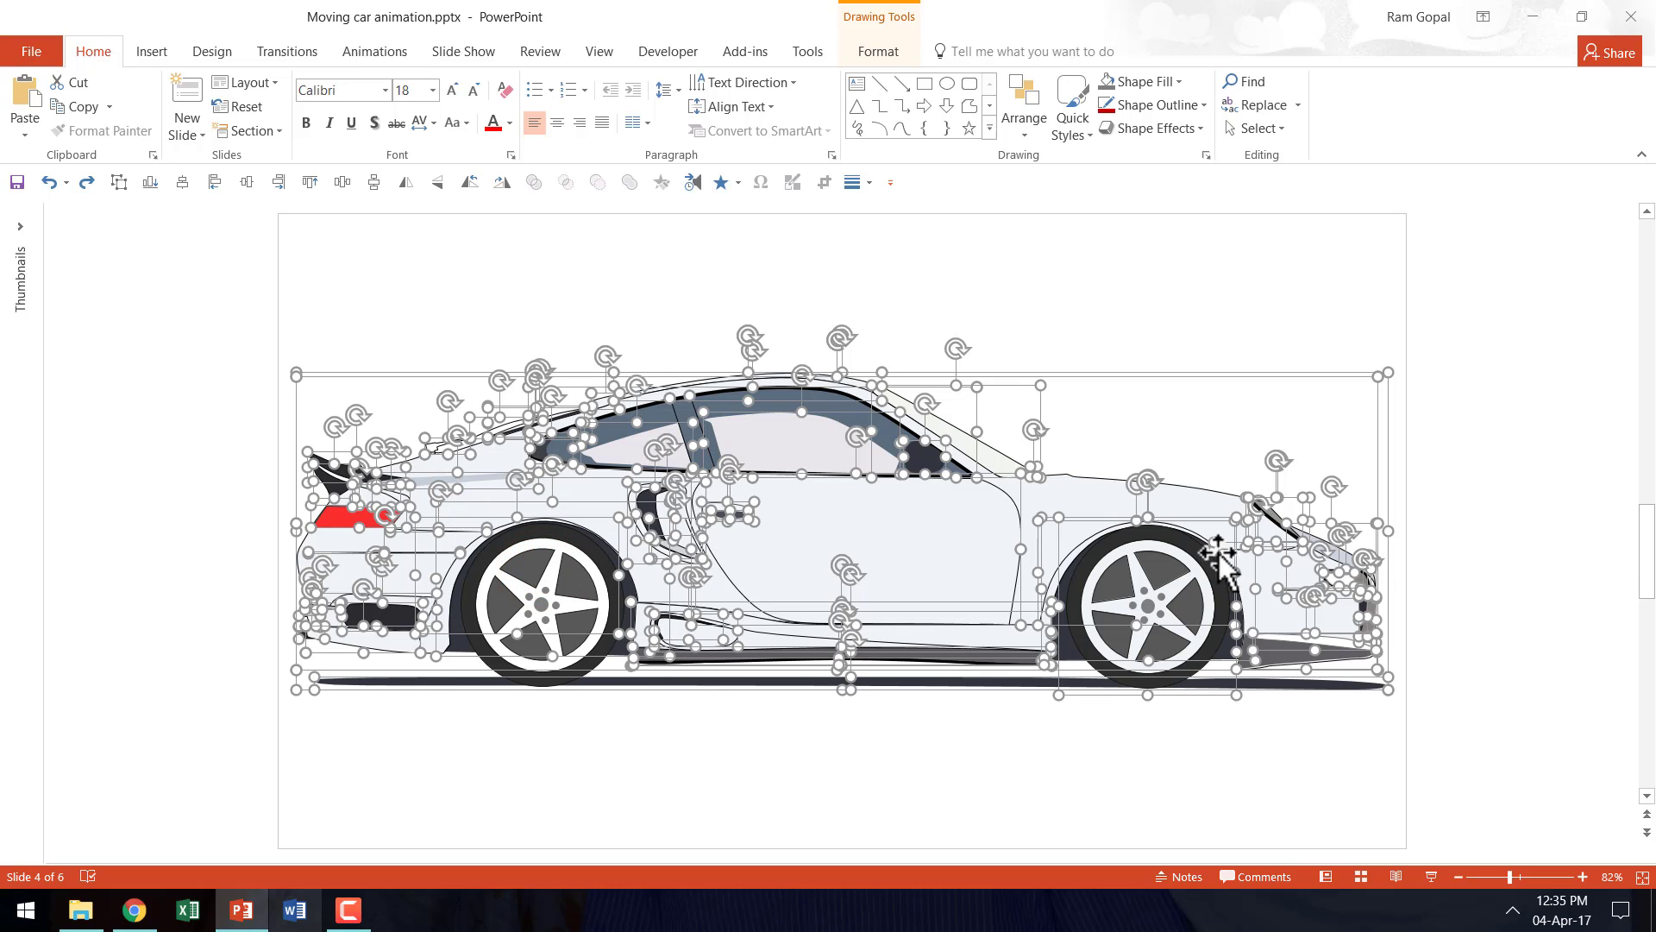
left_click(1143, 569)
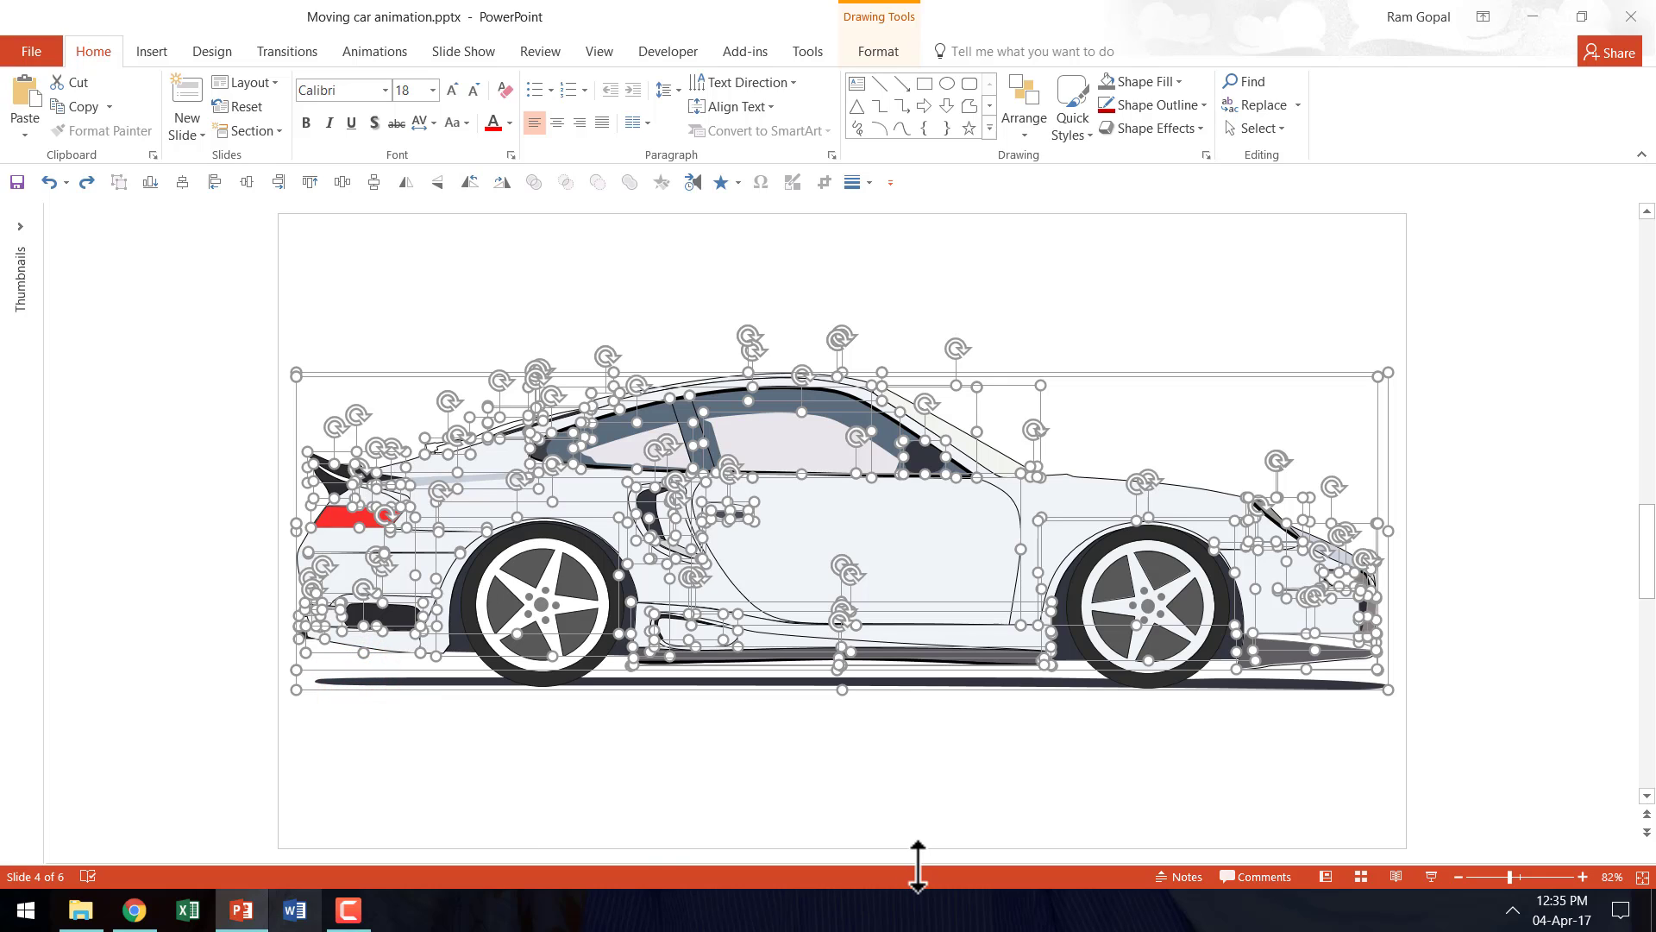
key("Delete")
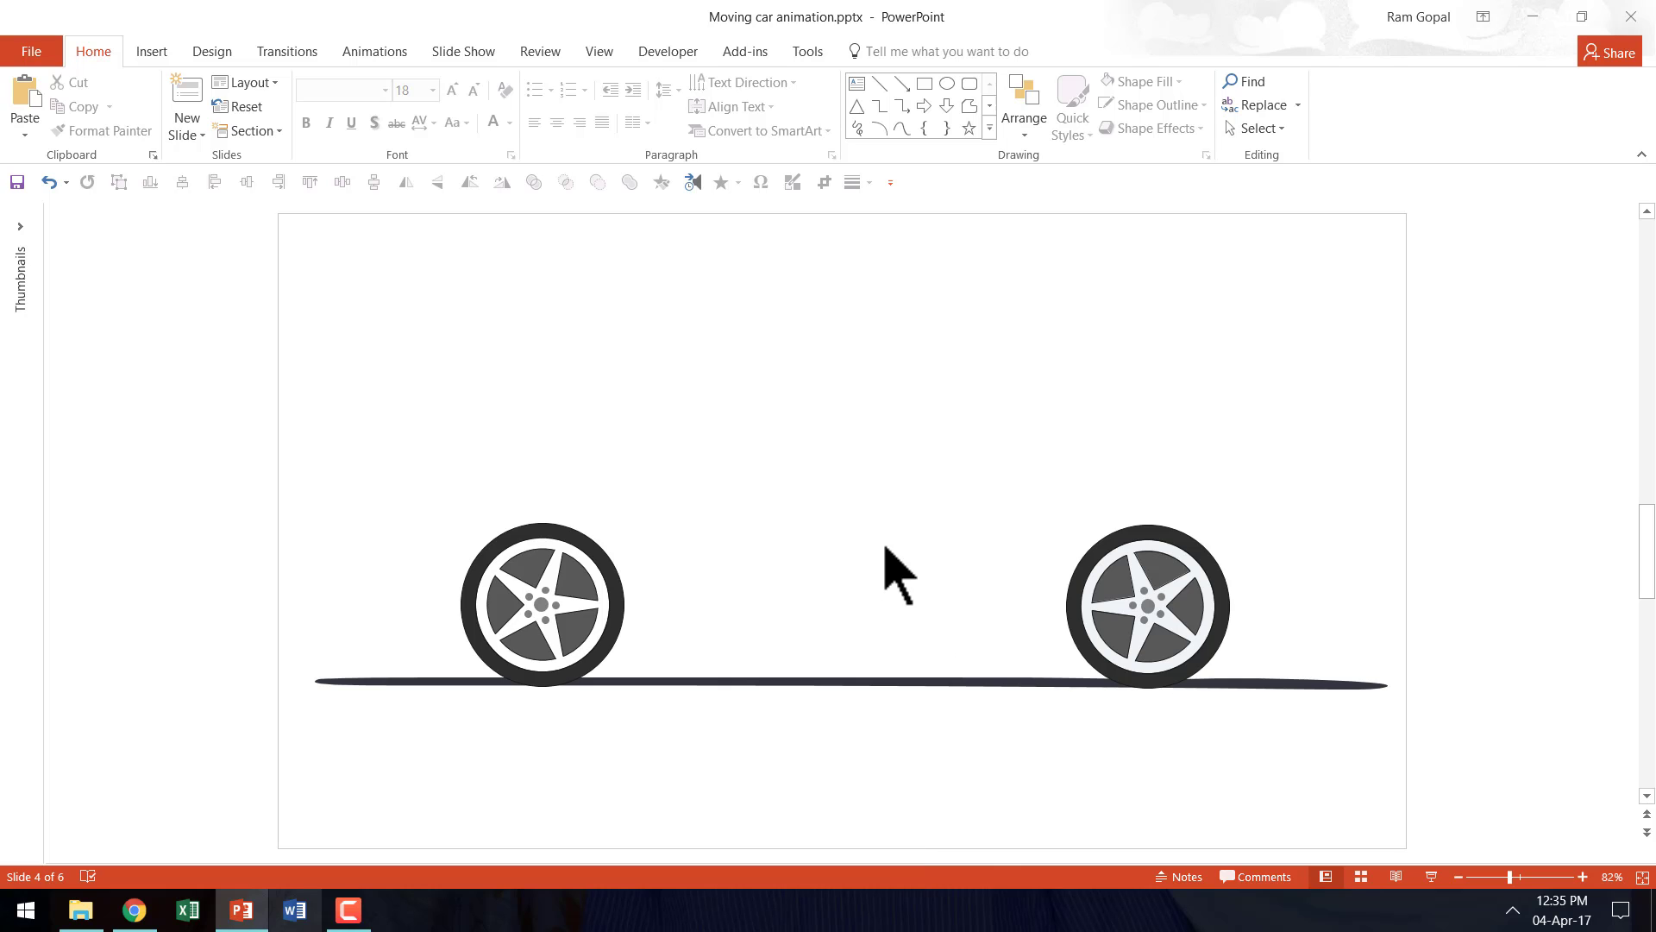
right_click(885, 472)
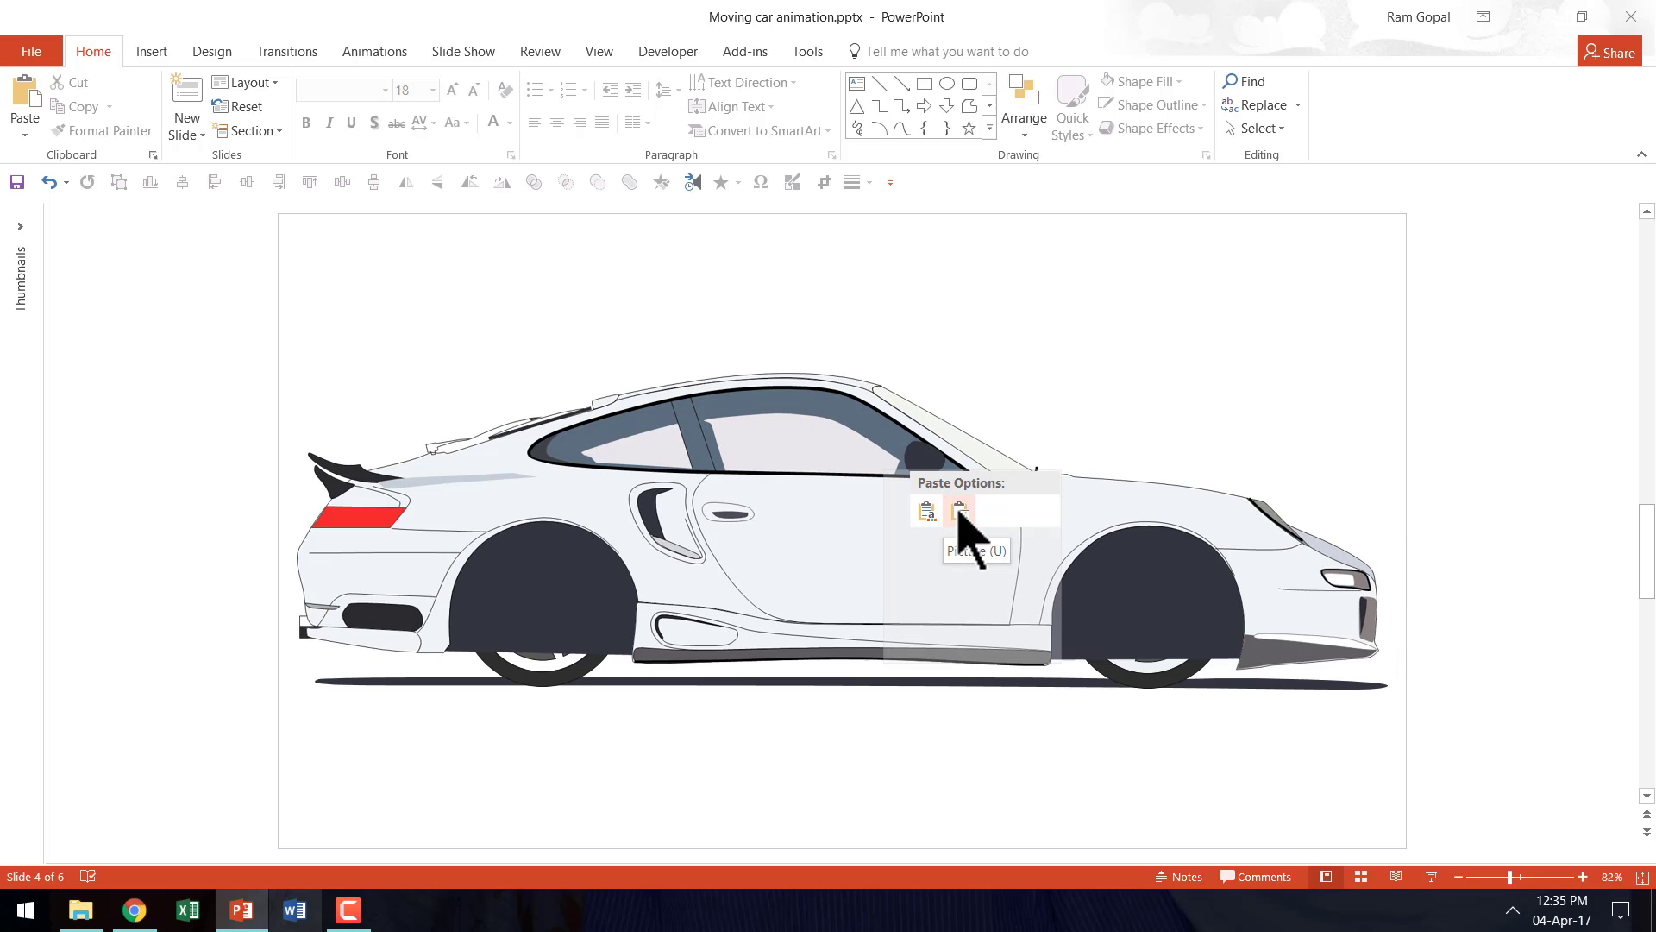
left_click(959, 513)
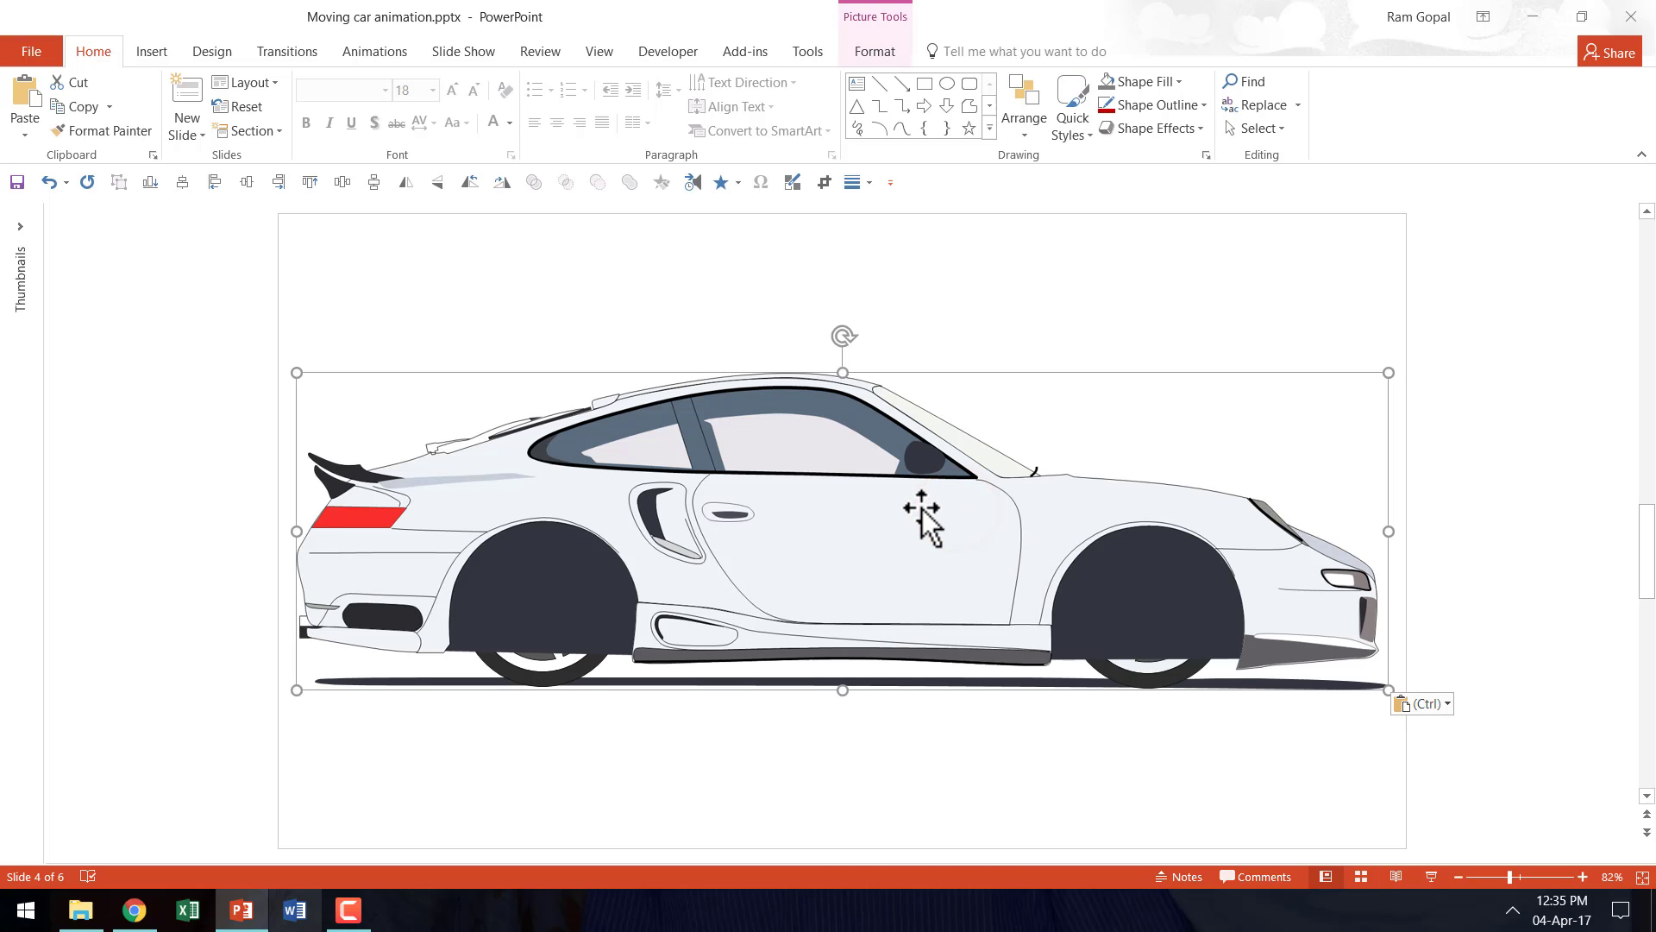
- Send the pasted car body picture to the back, keeping its original position
left_click_drag(905, 501, 909, 461)
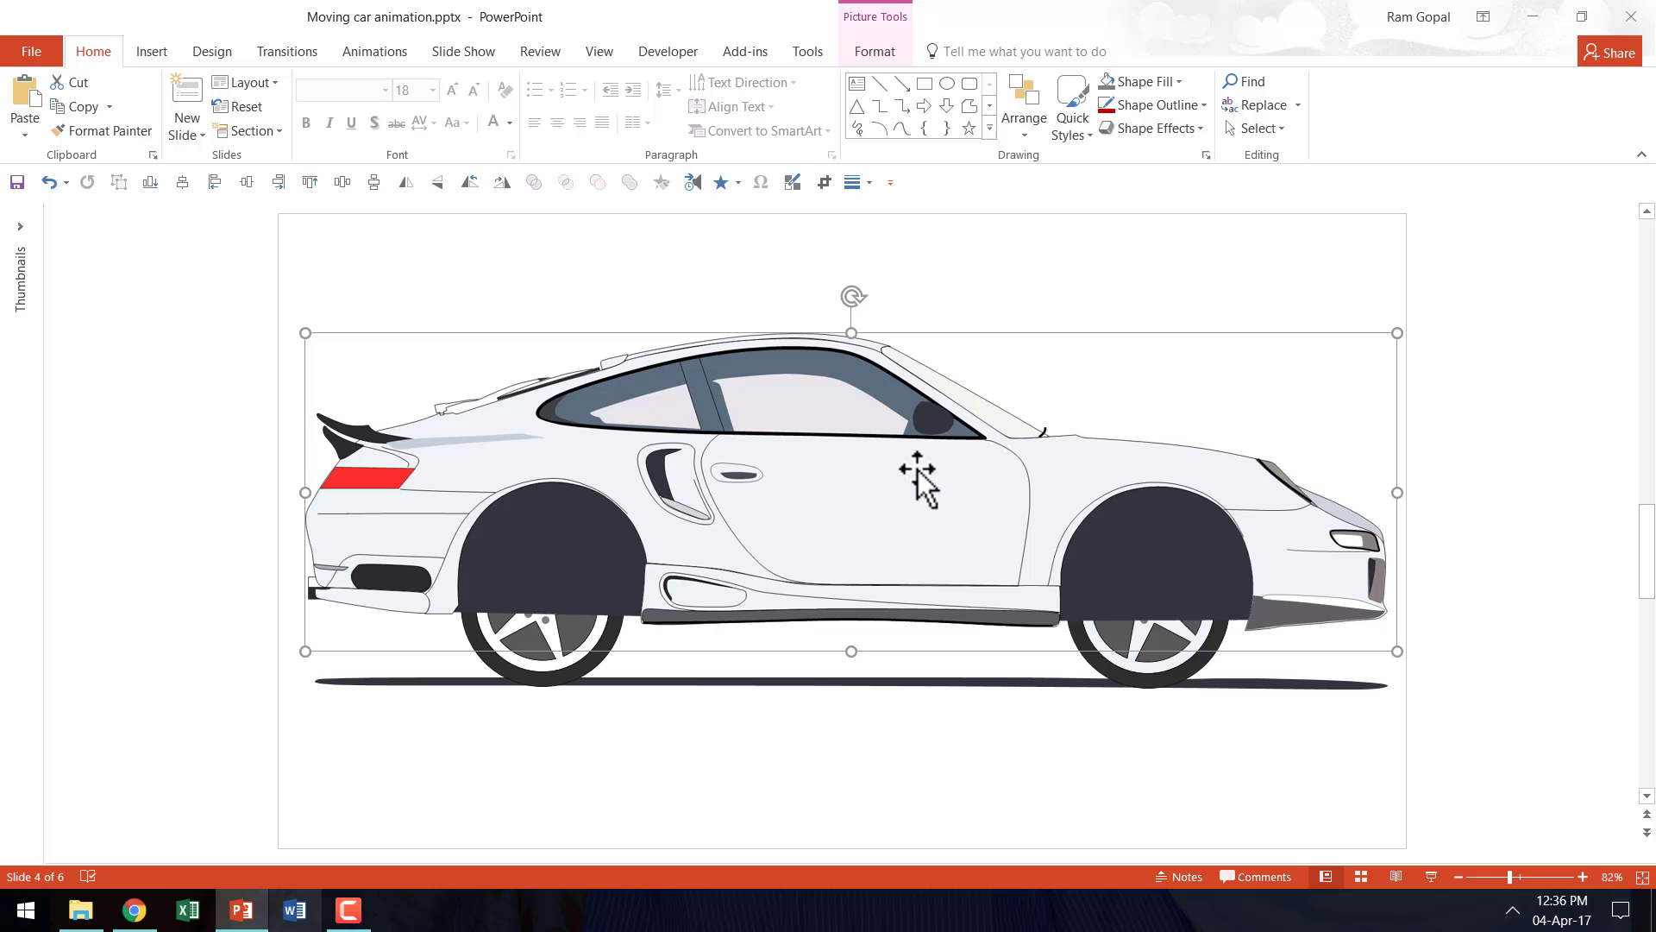
key("ctrl+z")
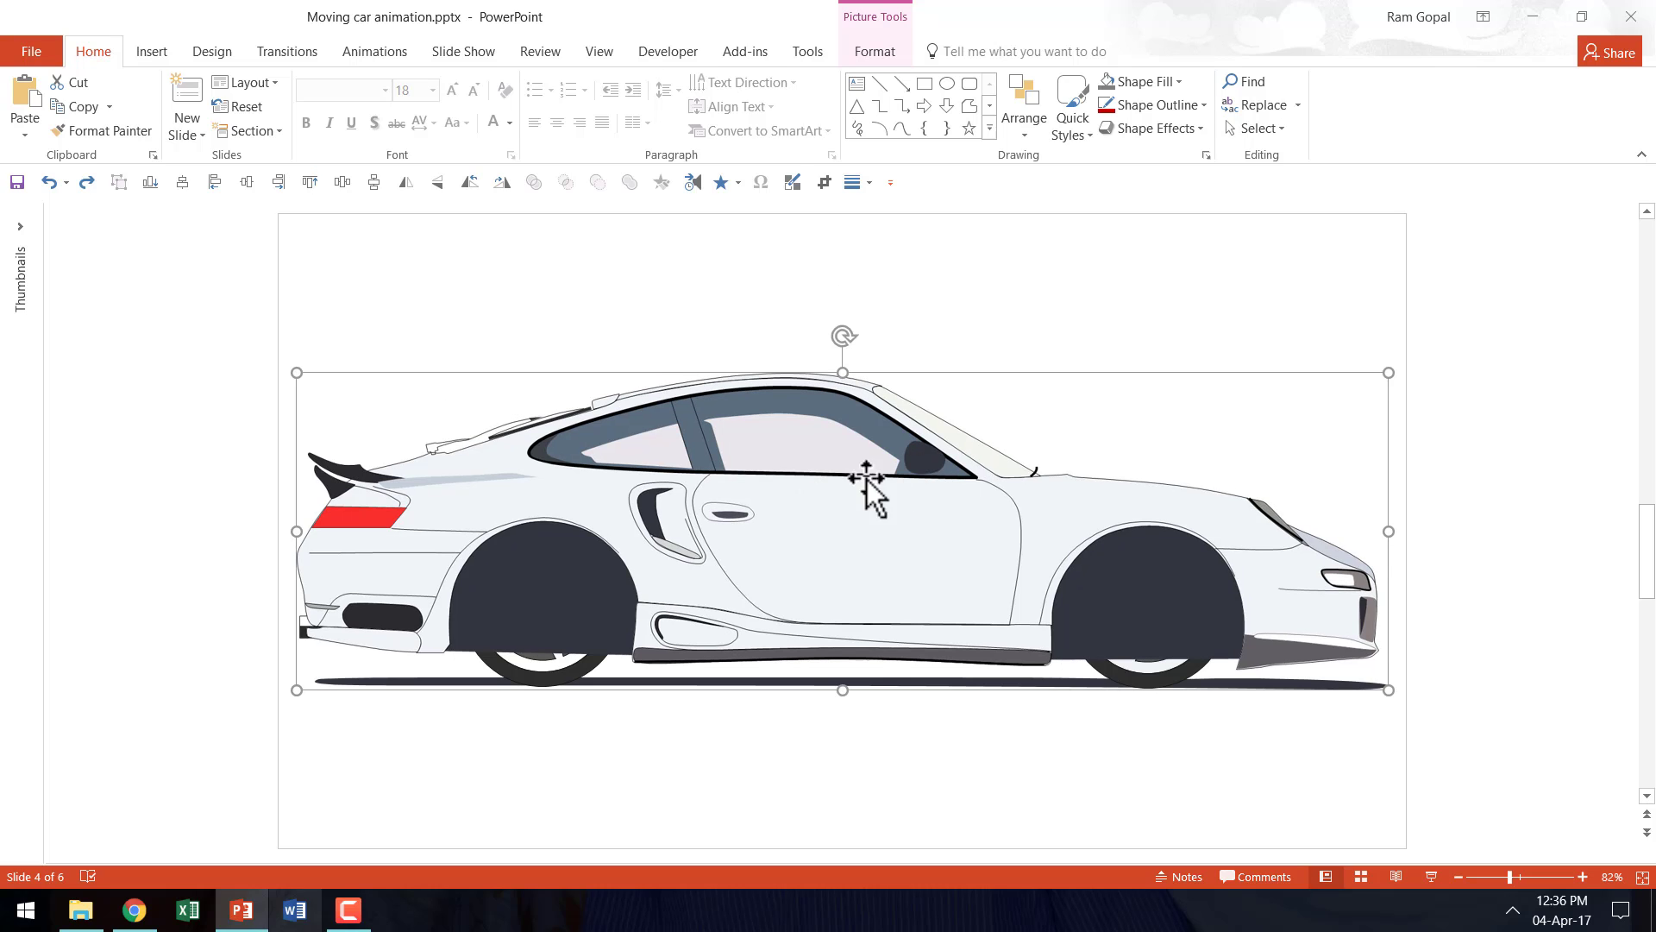
right_click(941, 543)
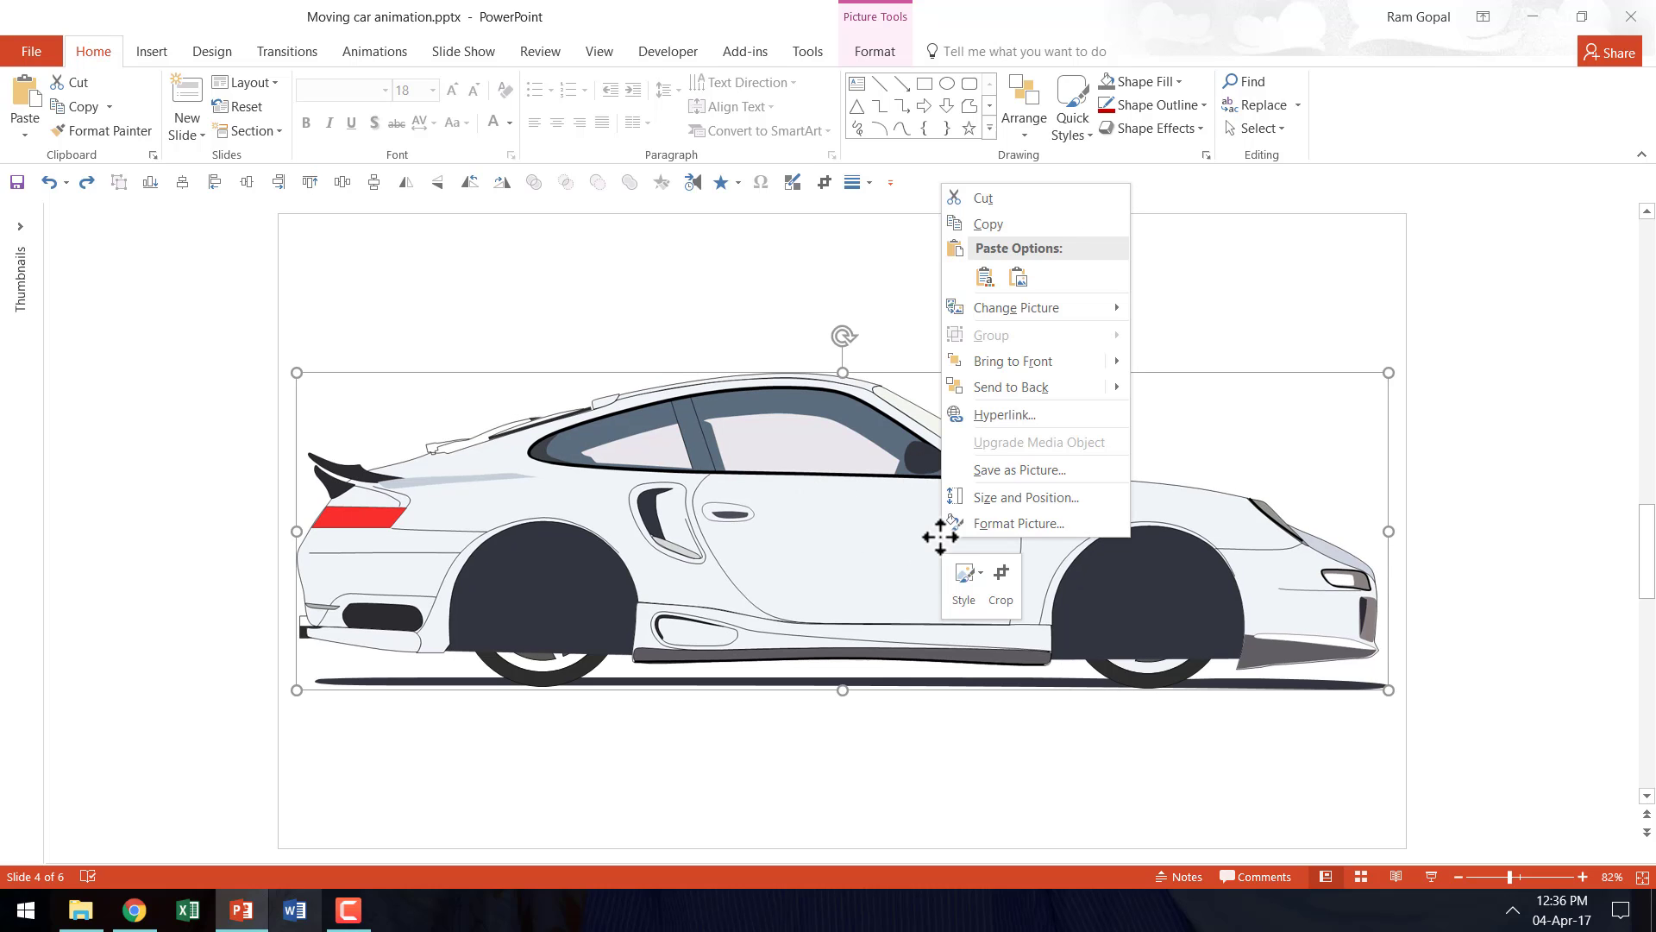
left_click(990, 393)
left_click(893, 850)
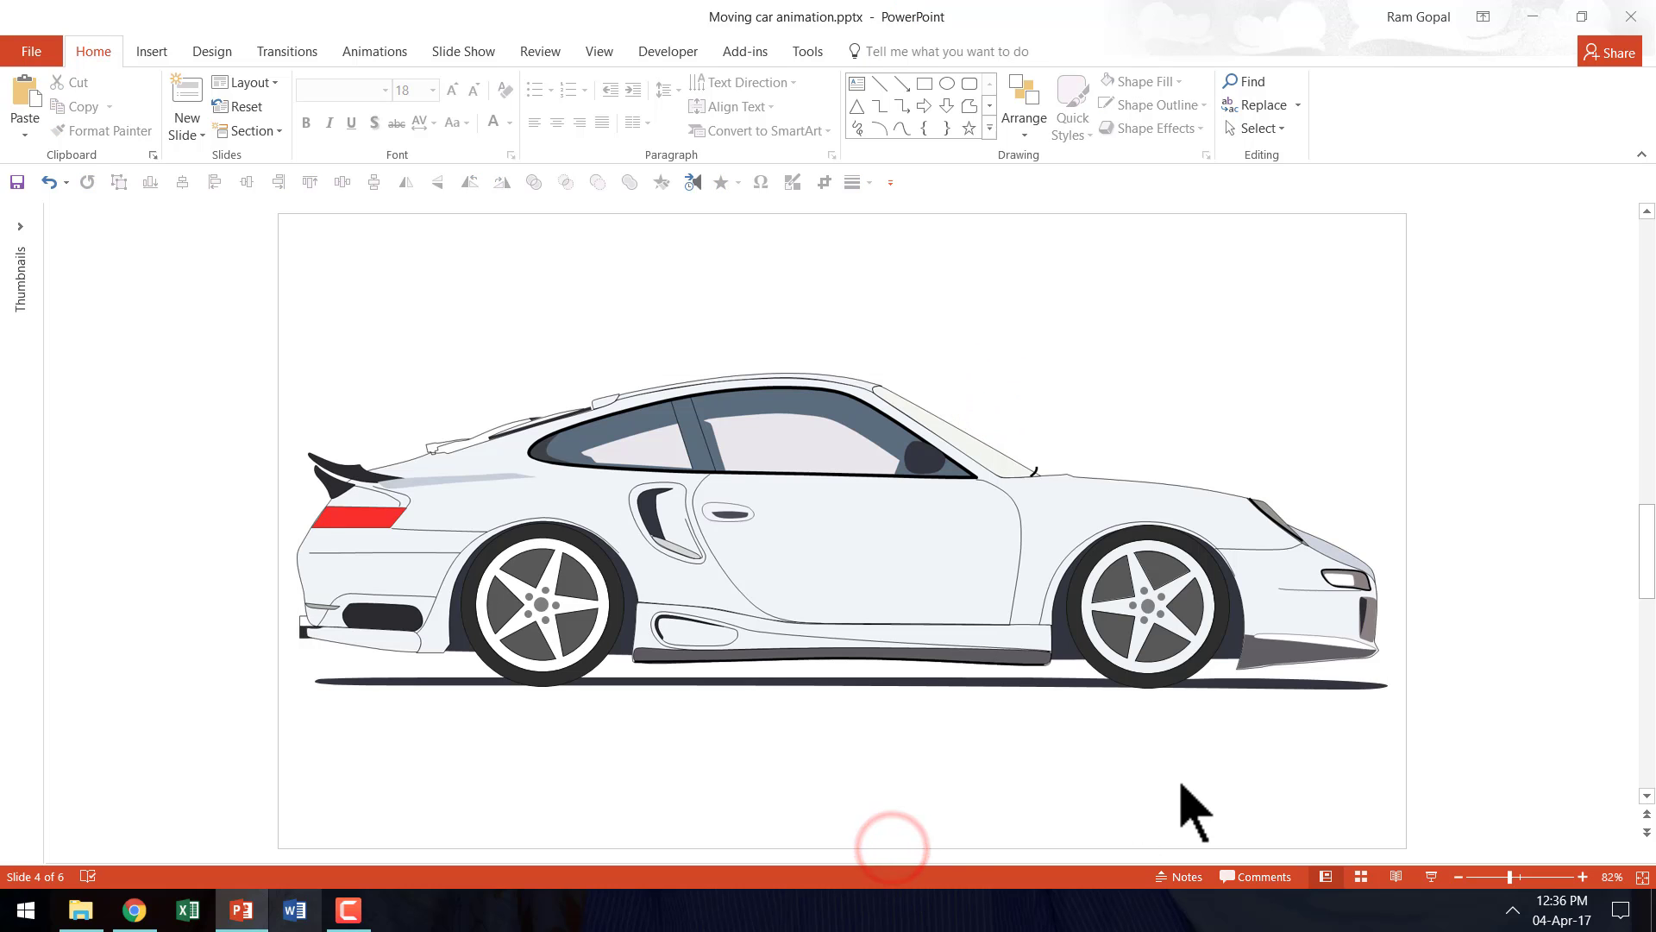
left_click(774, 539)
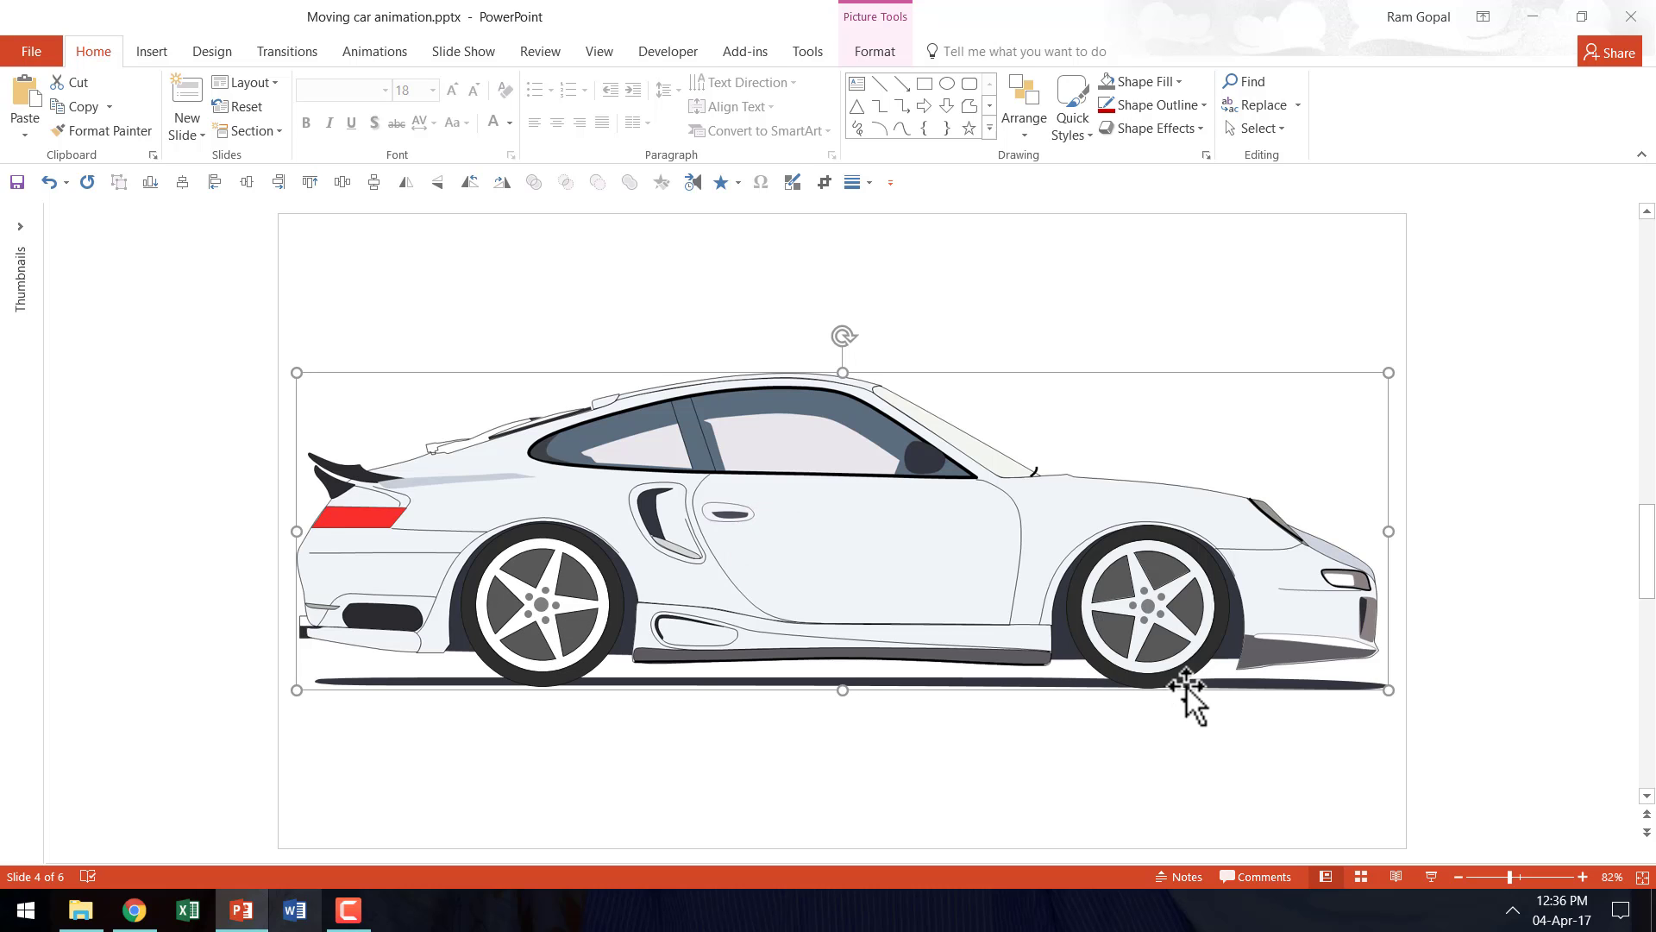
left_click(1123, 767)
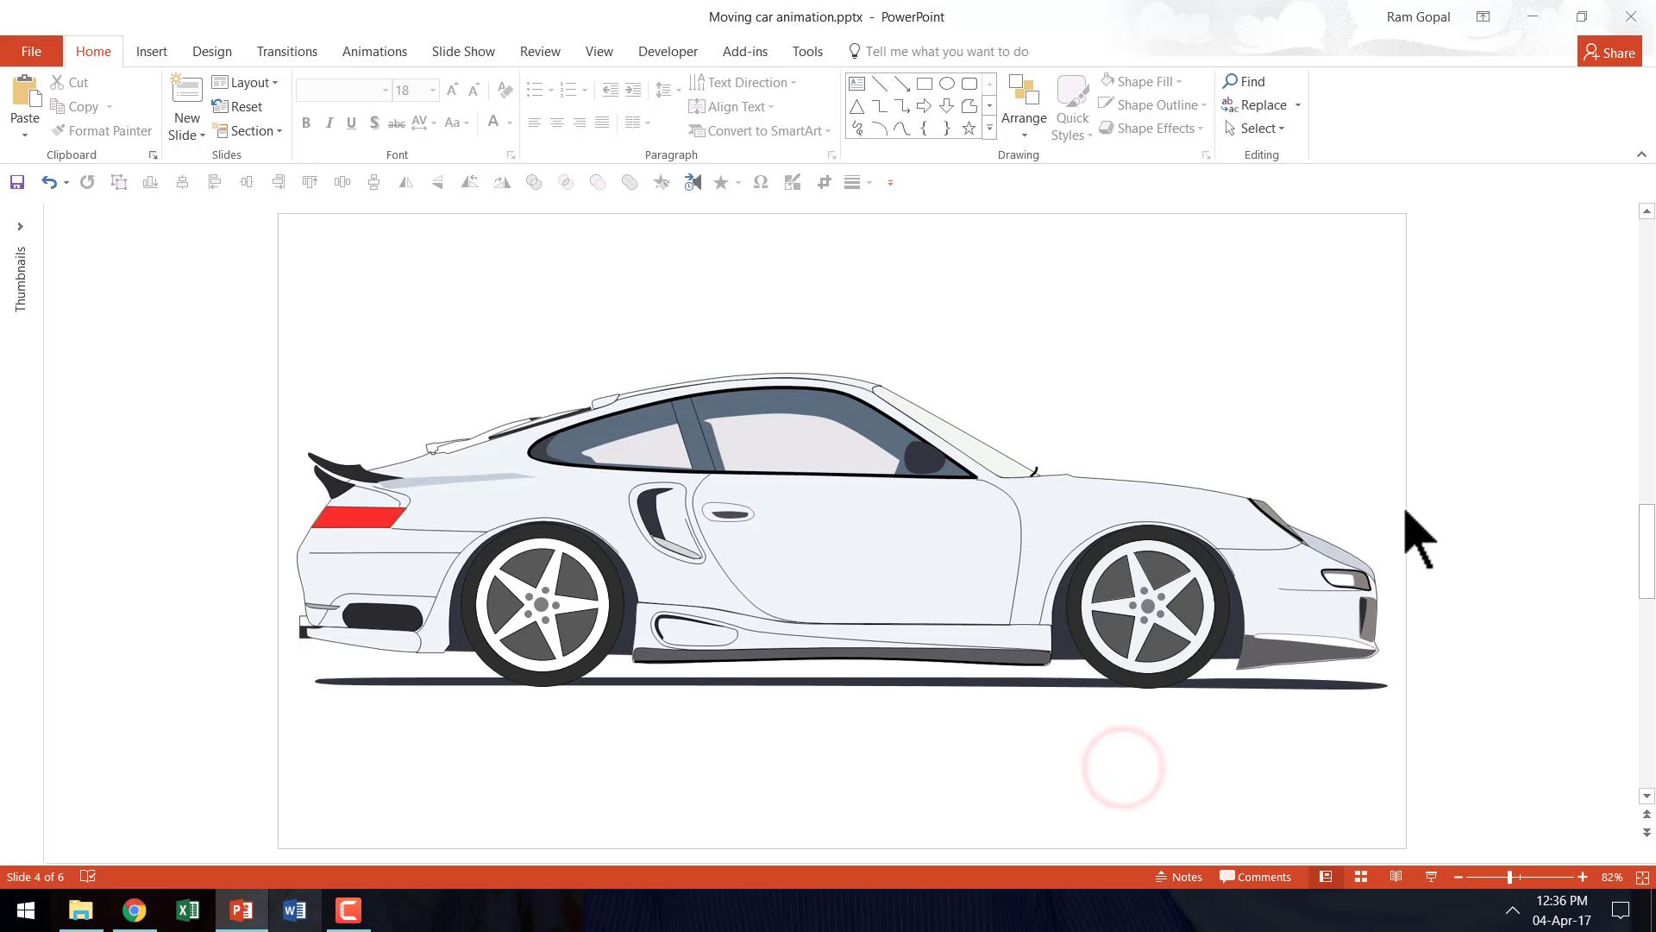
- Group the car body with both wheels, shrink the group to about half size and place it at the ground shadow's left end
left_click(755, 494)
left_click(566, 579)
left_click(1137, 569, "shift")
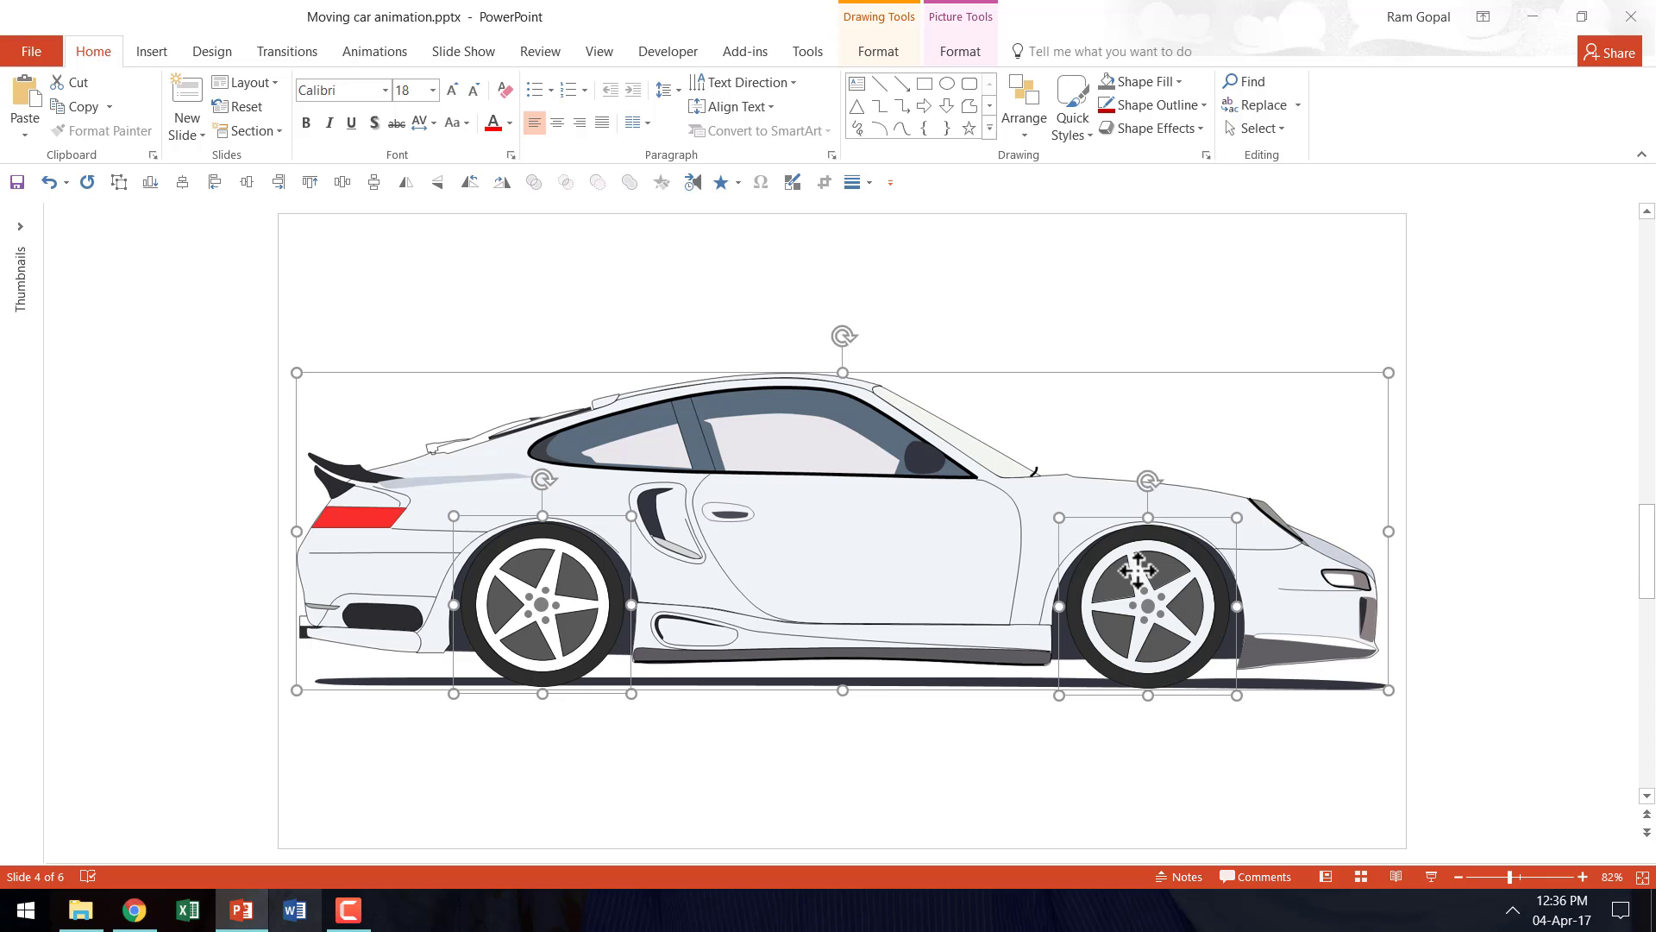
key("ctrl+g")
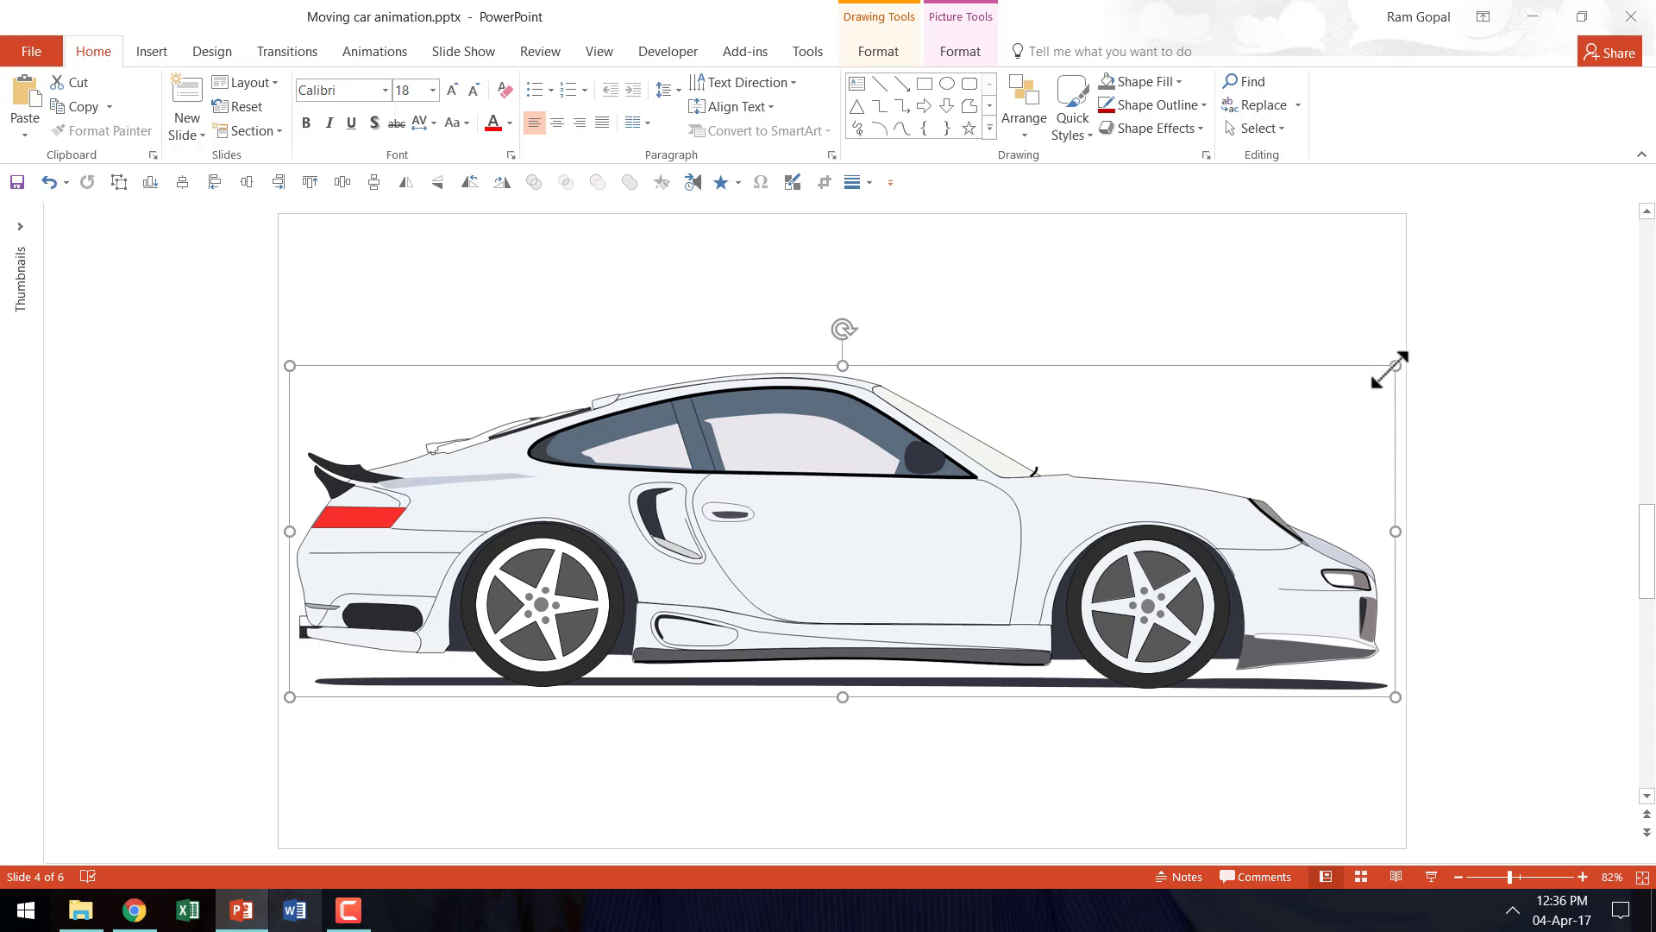
left_click_drag(1365, 379, 845, 546)
mouse_move(570, 636)
left_mouse_down()
mouse_move(562, 623)
mouse_move(582, 621)
left_mouse_up()
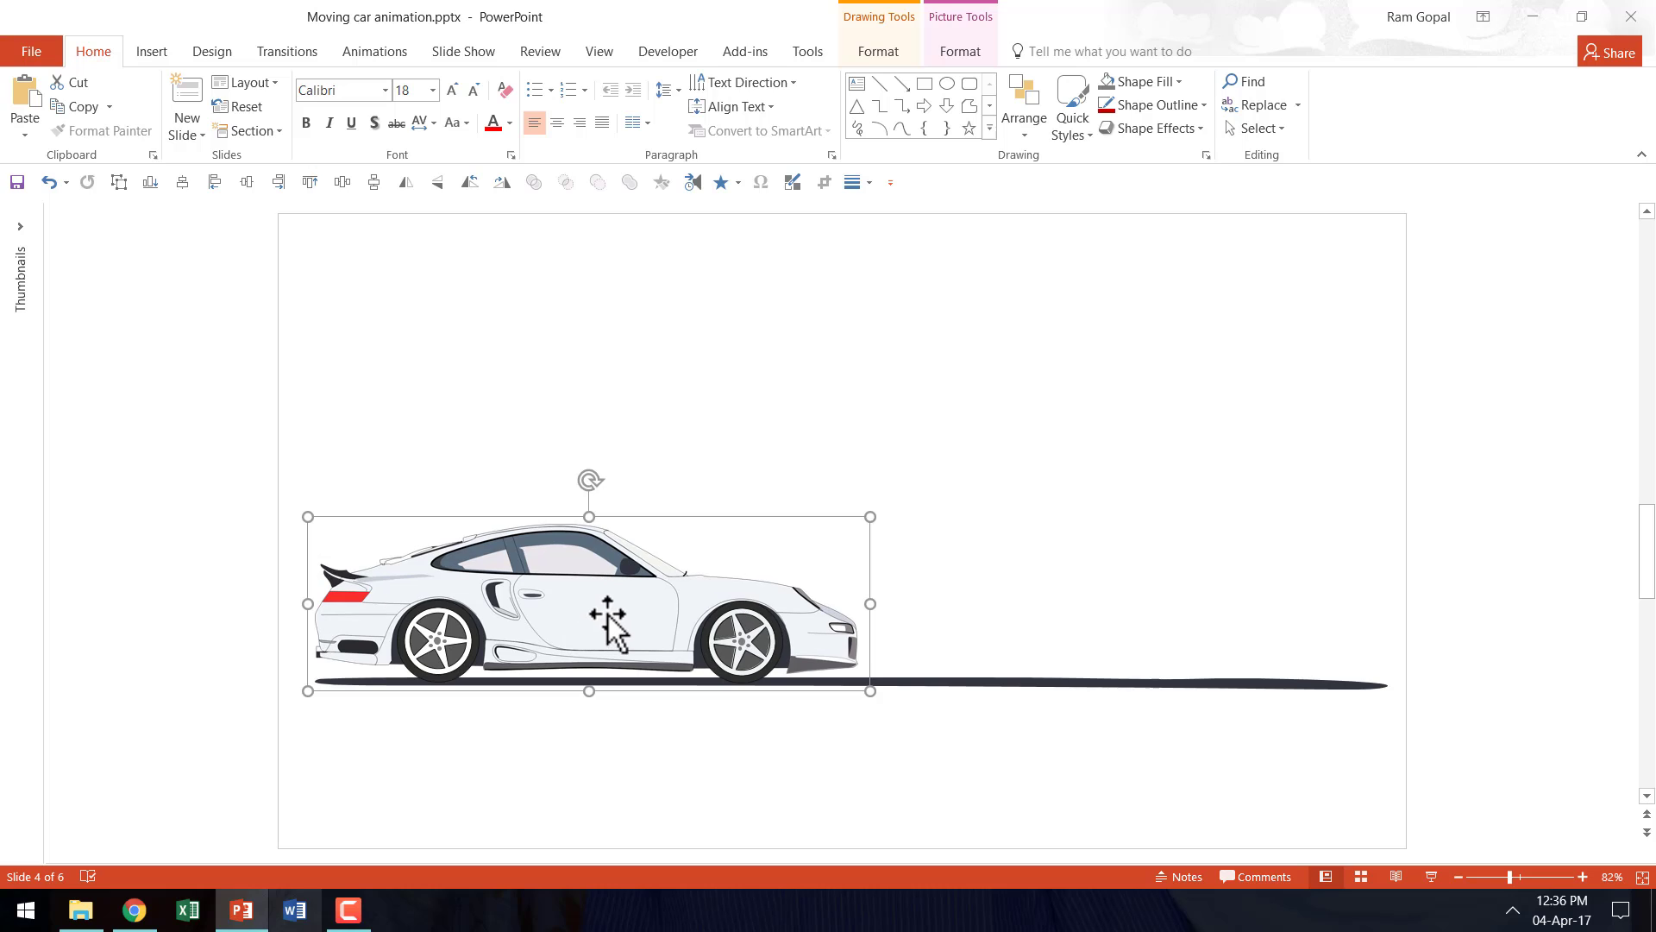
- Ungroup the shrunken car into its body picture and two wheels
right_click(725, 595)
mouse_move(781, 423)
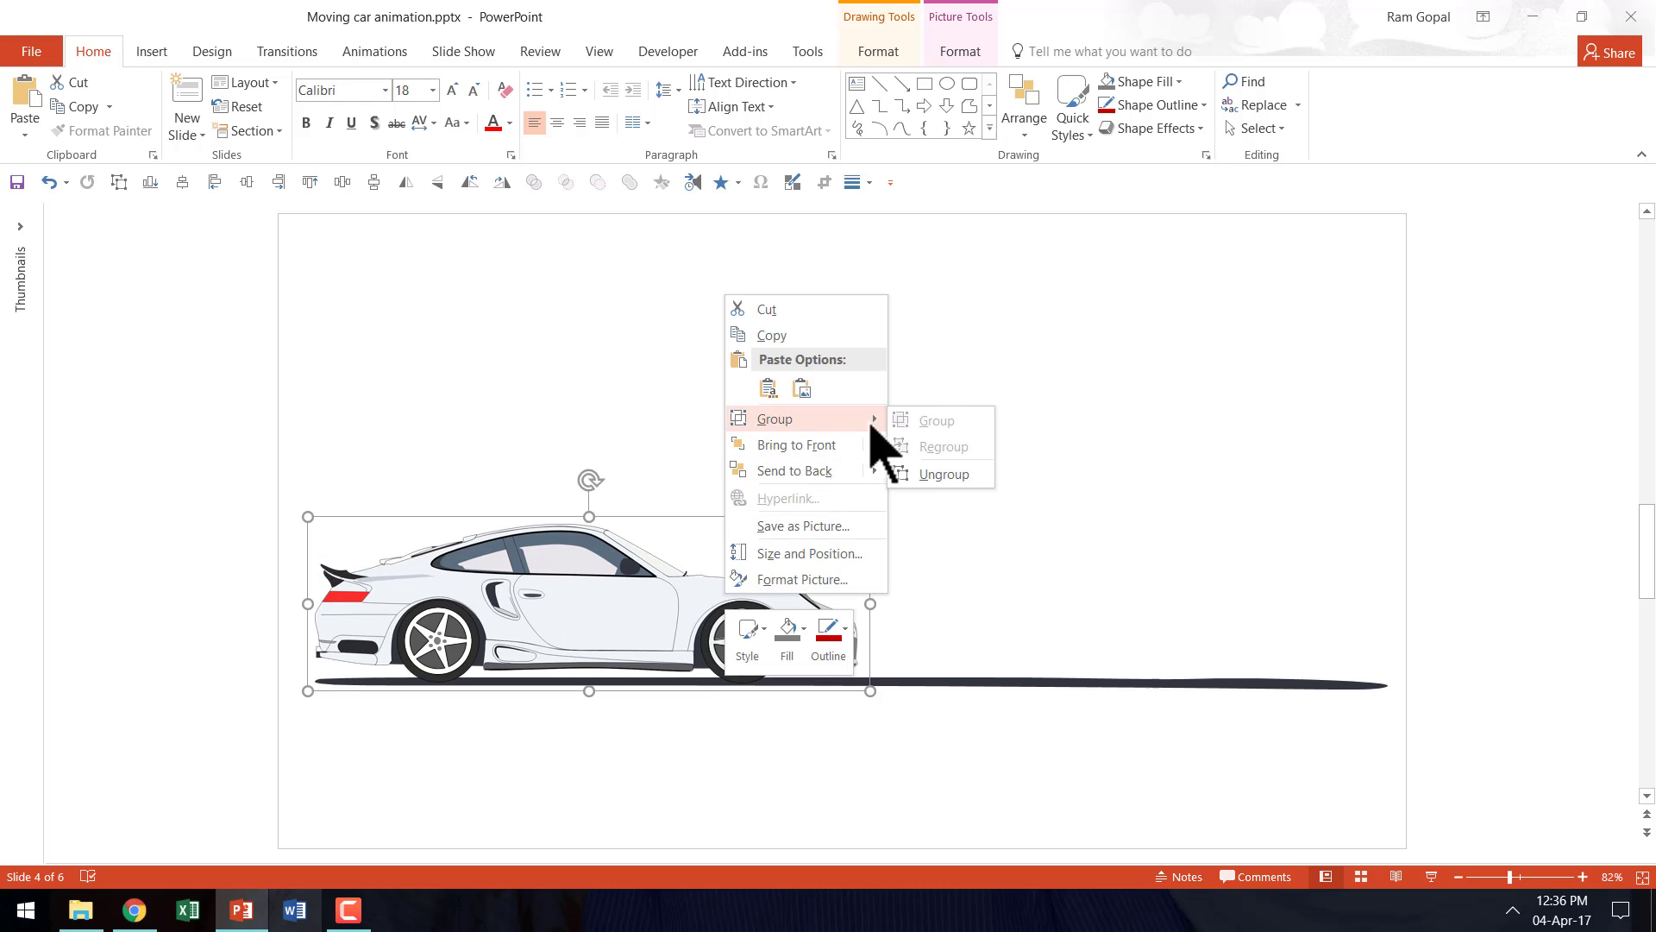
left_click(942, 474)
left_click(884, 730)
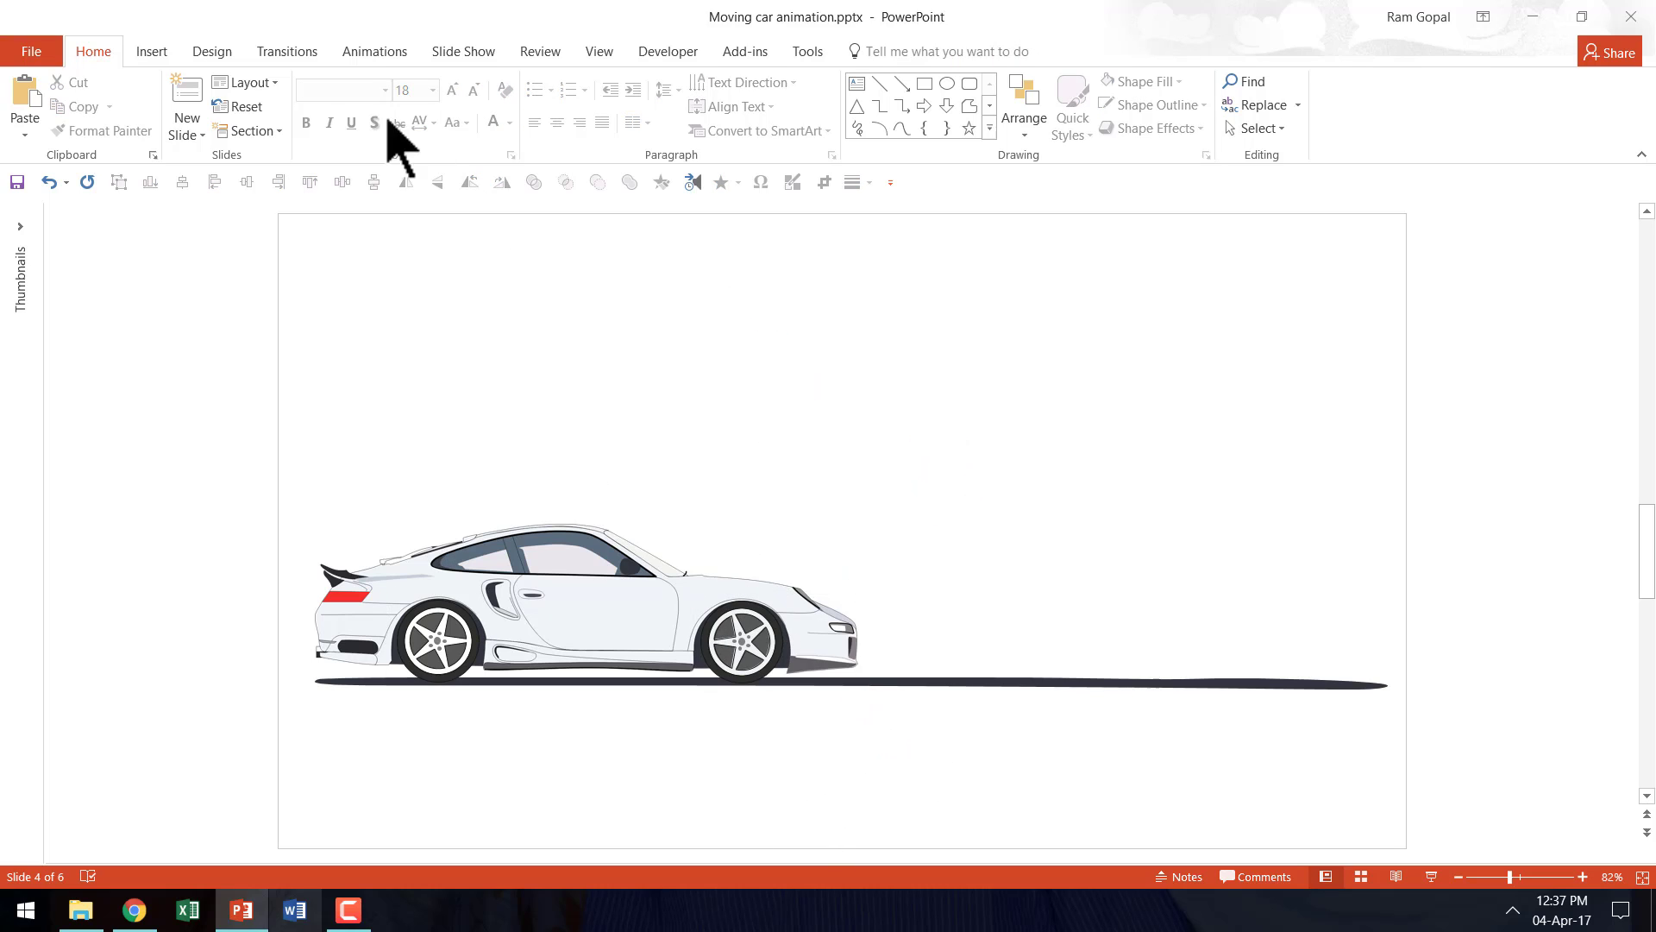
- Show the Animation Pane and select the car body together with the rear wheel for animating
left_click(374, 52)
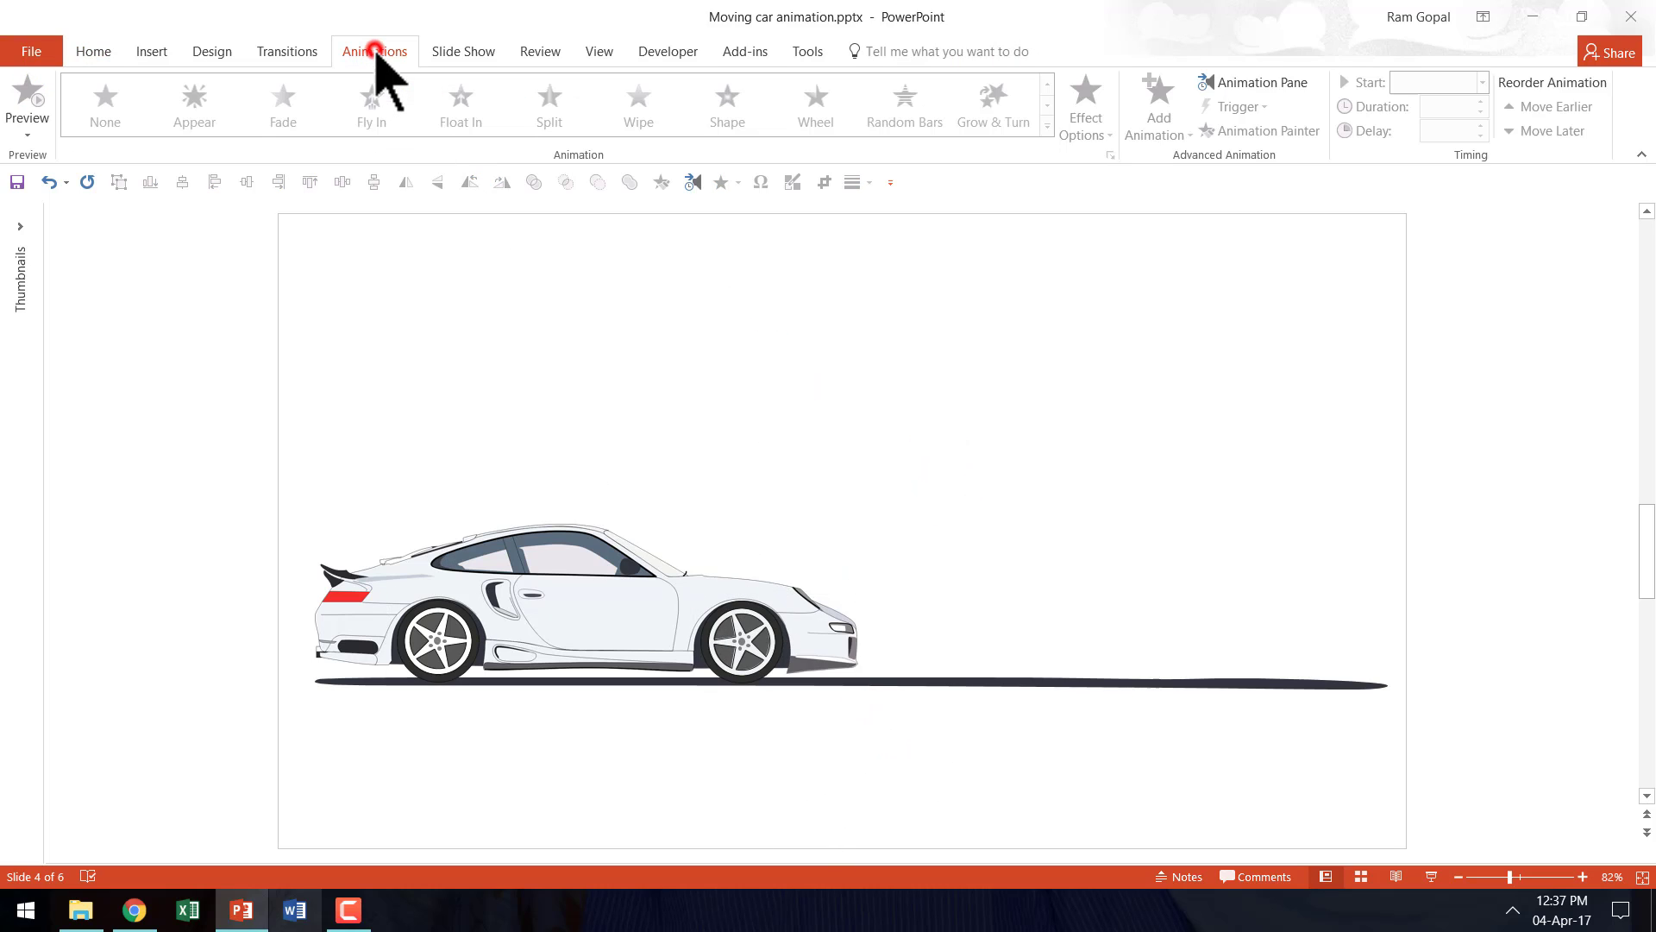
left_click(1265, 82)
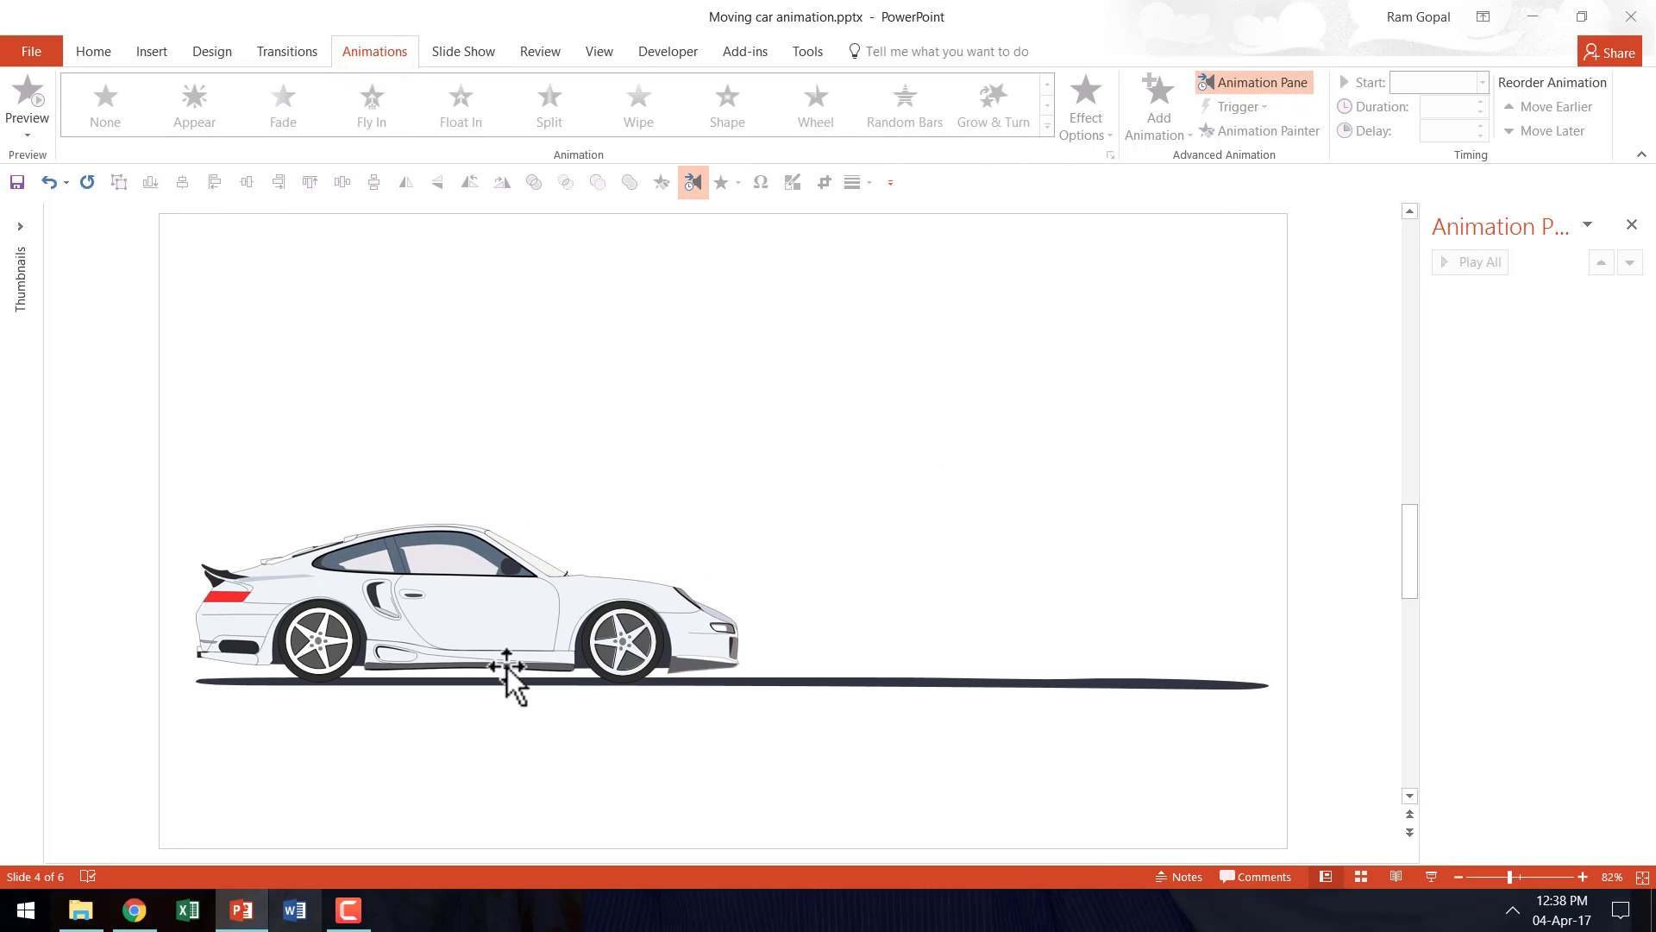
left_click(449, 588)
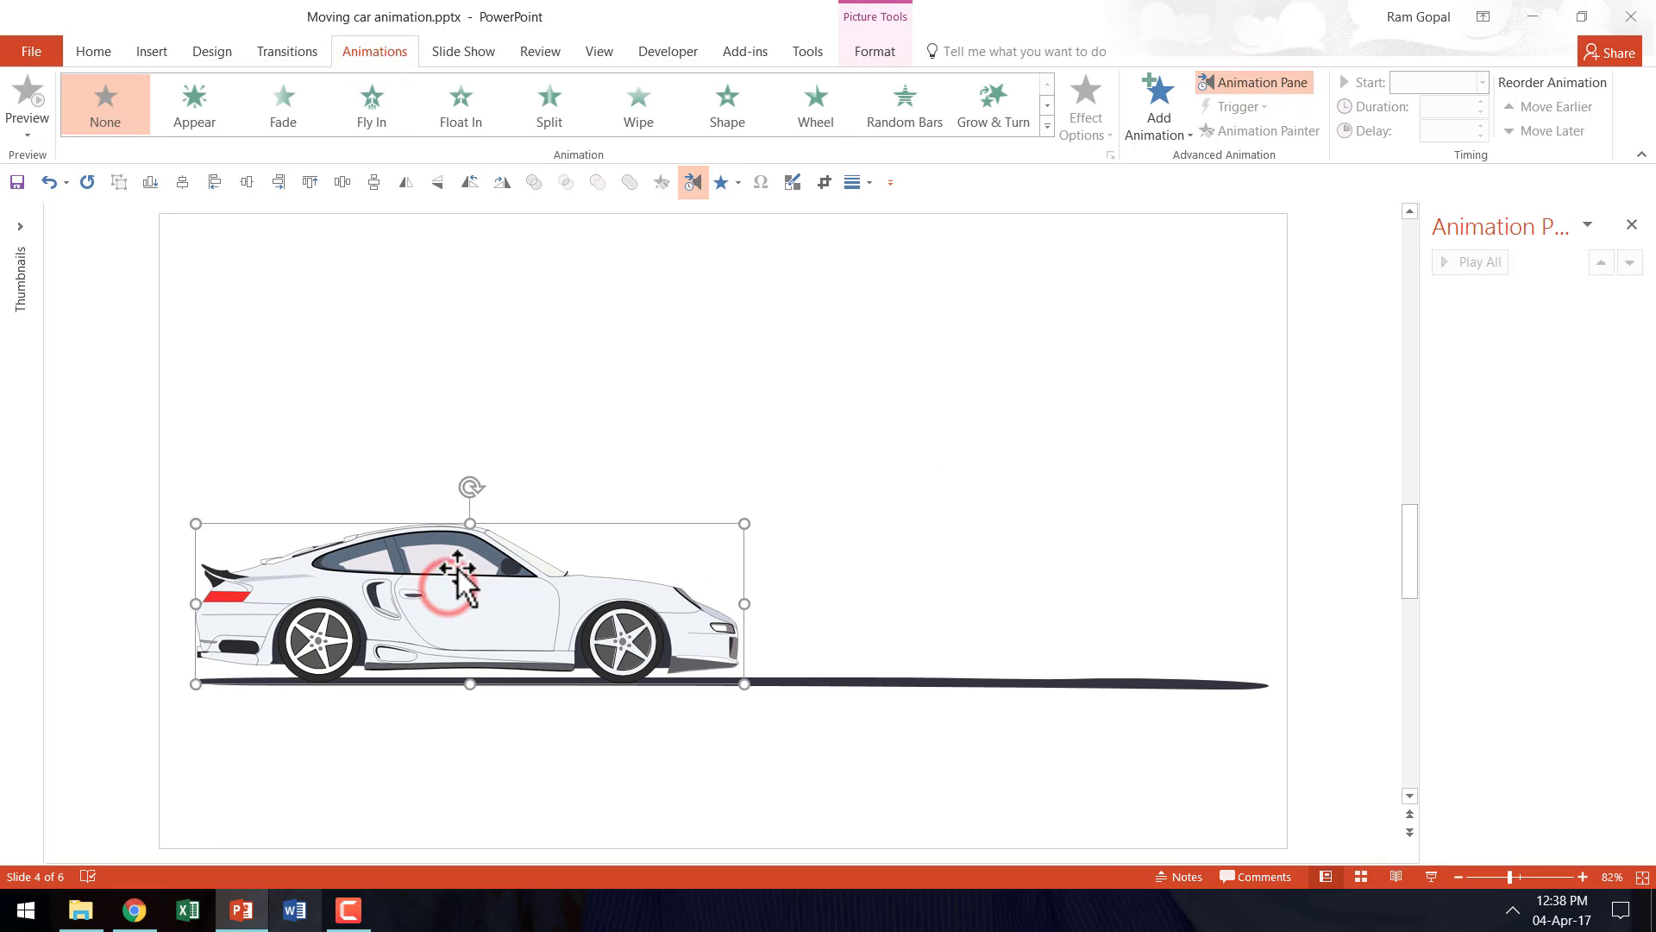
left_click(312, 675, "shift")
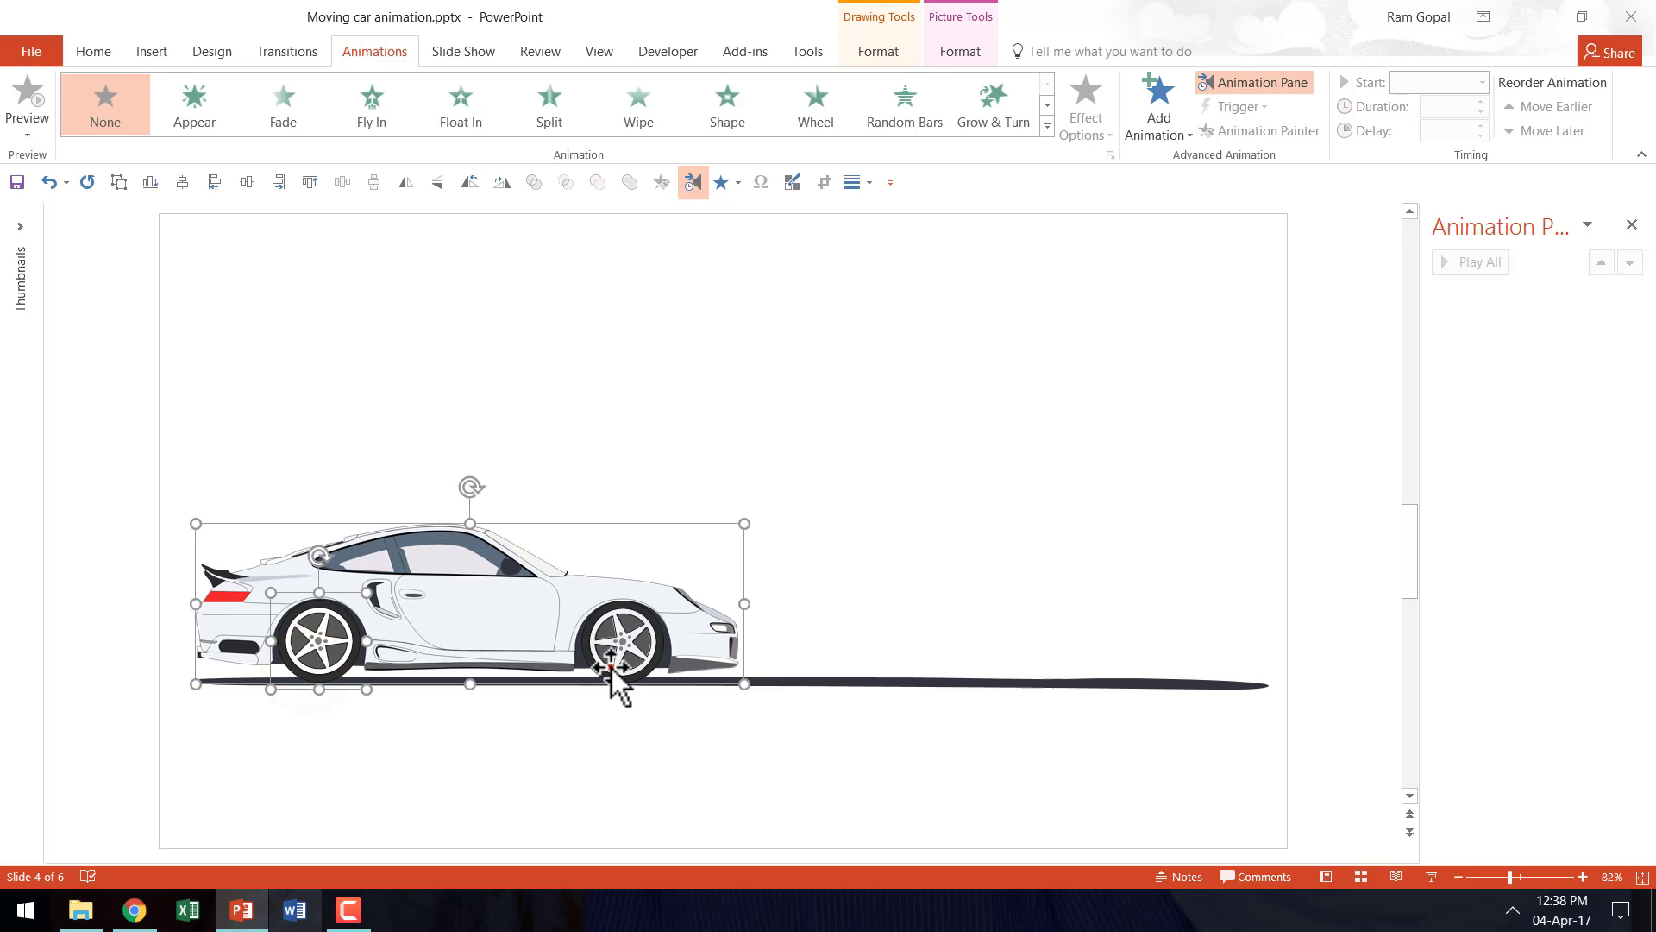